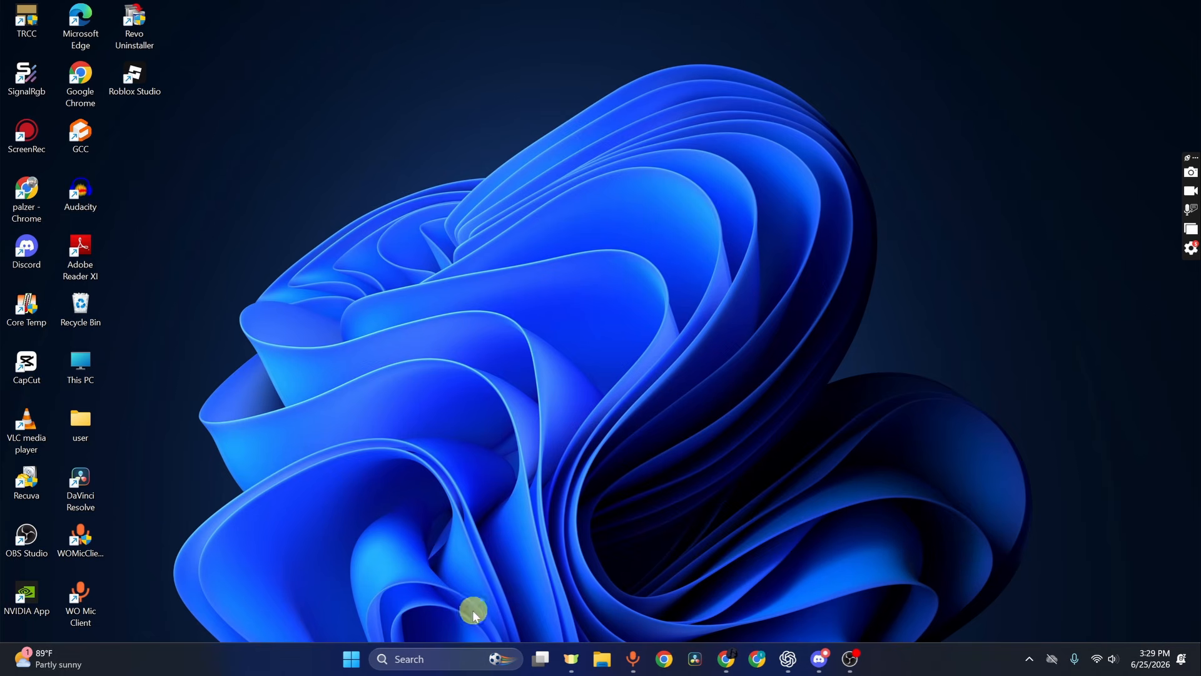
Step: Search Windows for the Adjust ClearType text tool and open it
{"action": "left_click", "coordinate": [456, 658]}
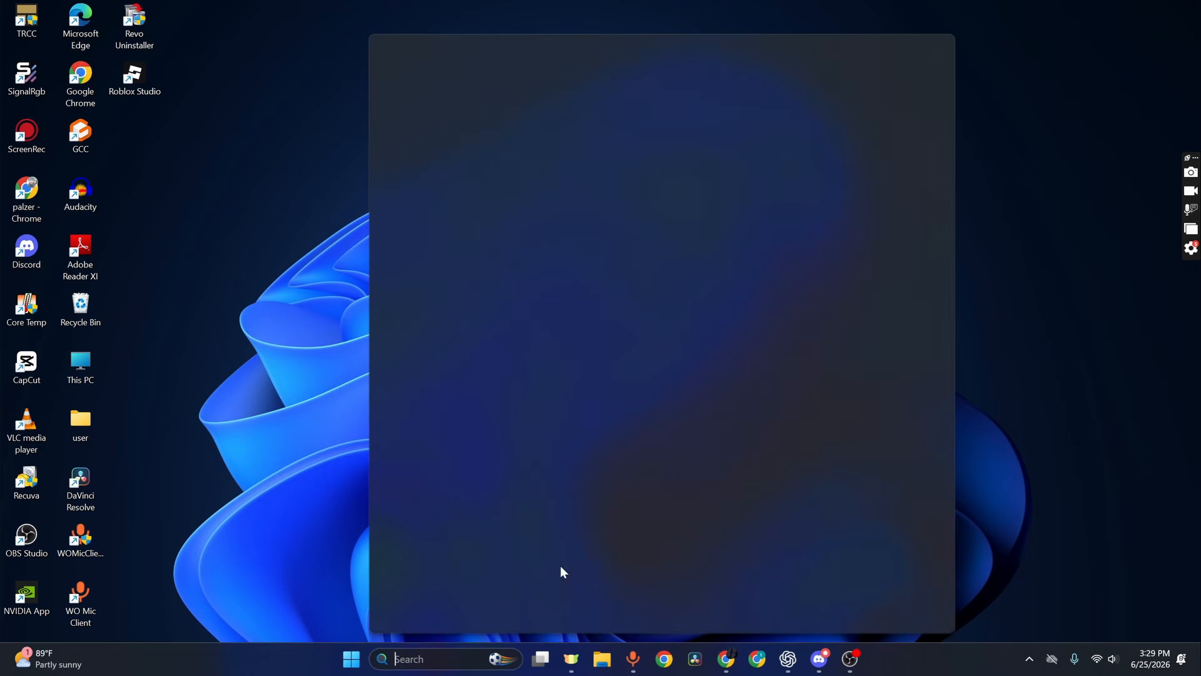
{"action": "type", "text": "adjut"}
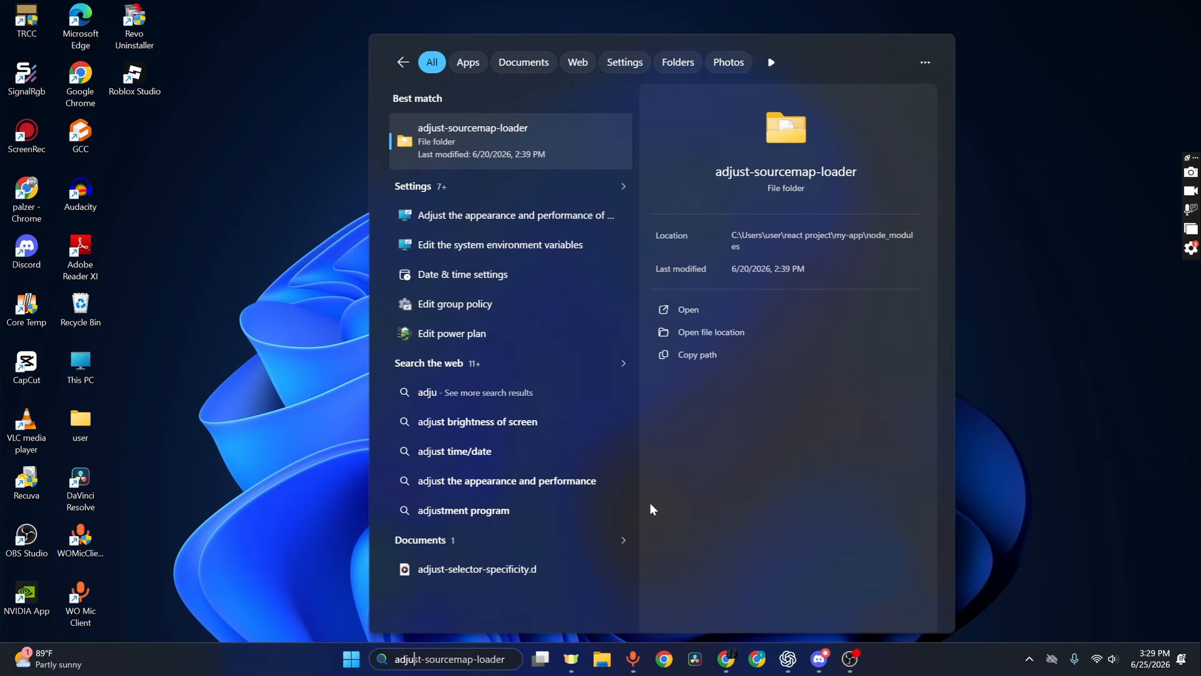
{"action": "type", "text": " clear"}
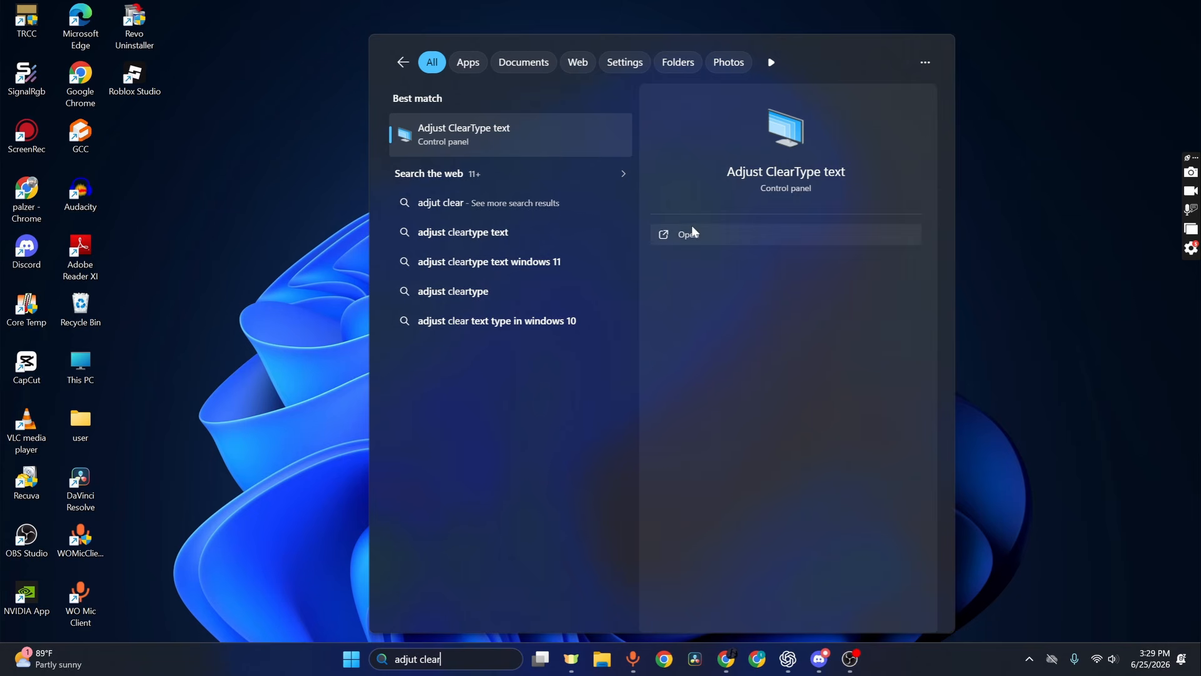
{"action": "left_click", "coordinate": [688, 235]}
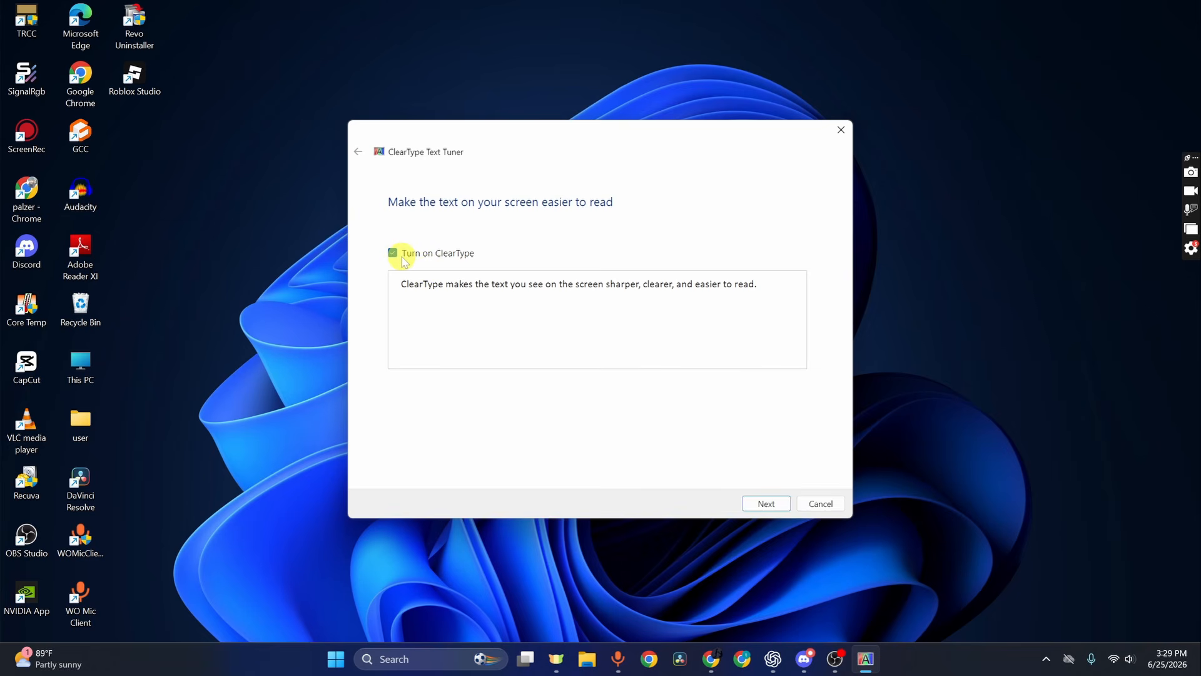
Step: Complete the ClearType tuning with ClearType turned on, accepting the preselected text sample on each page
{"action": "left_click", "coordinate": [766, 504]}
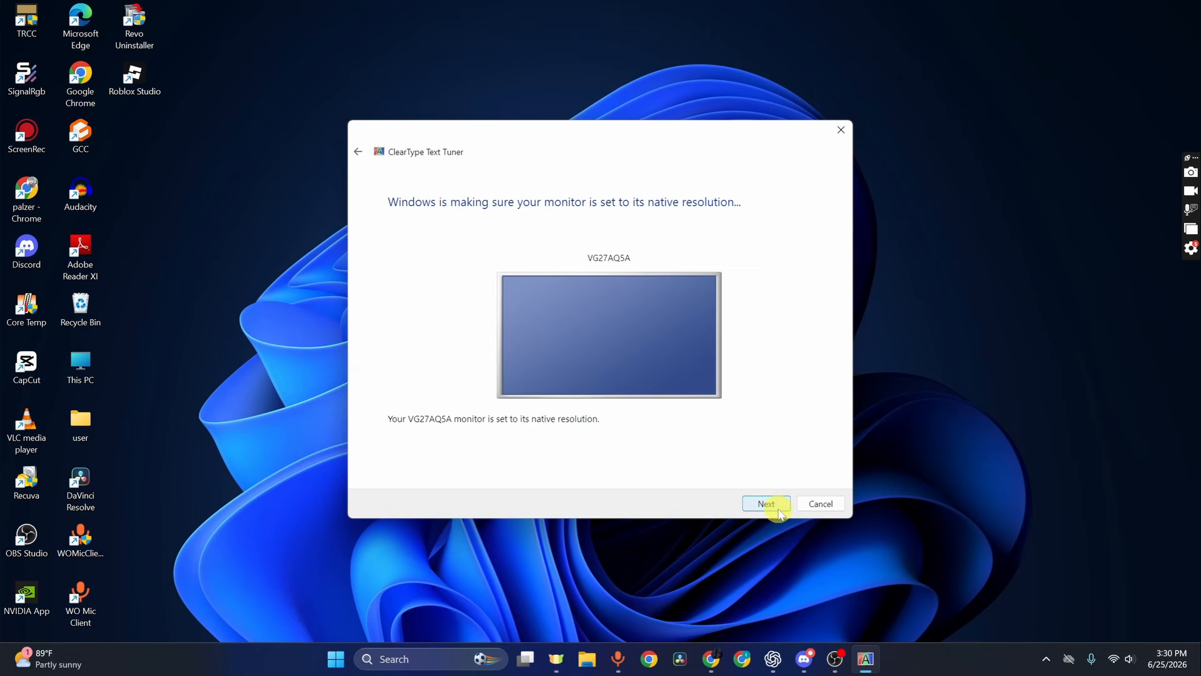
{"action": "left_click", "coordinate": [776, 505]}
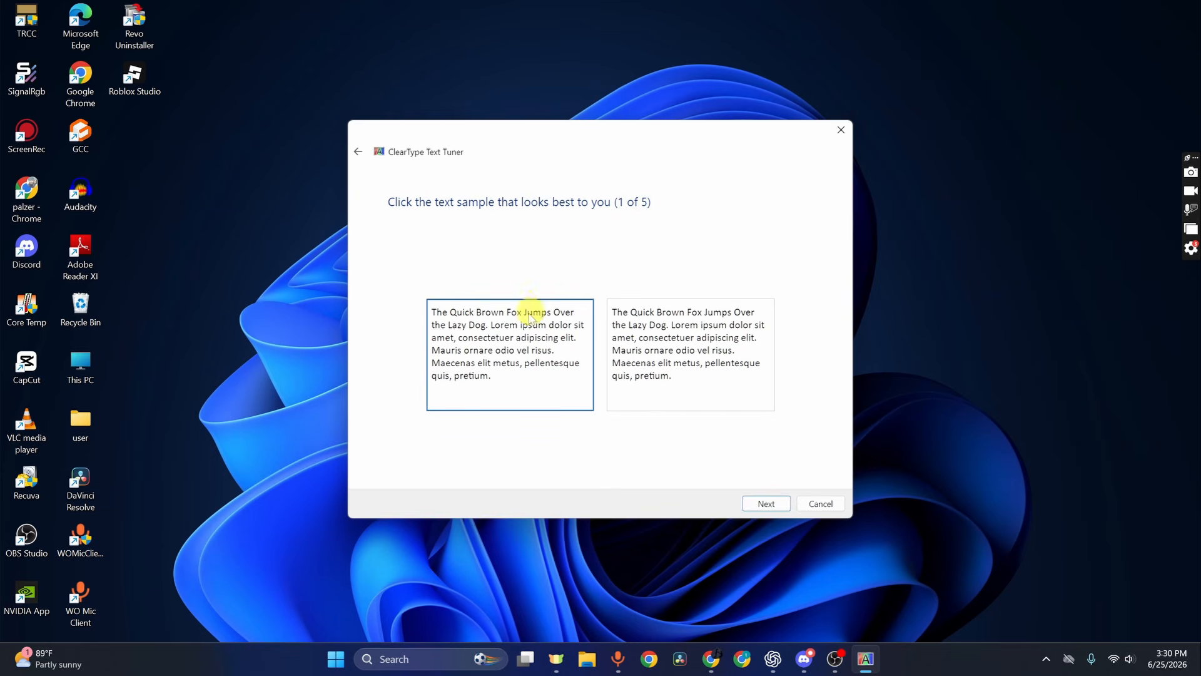
{"action": "left_click", "coordinate": [764, 503]}
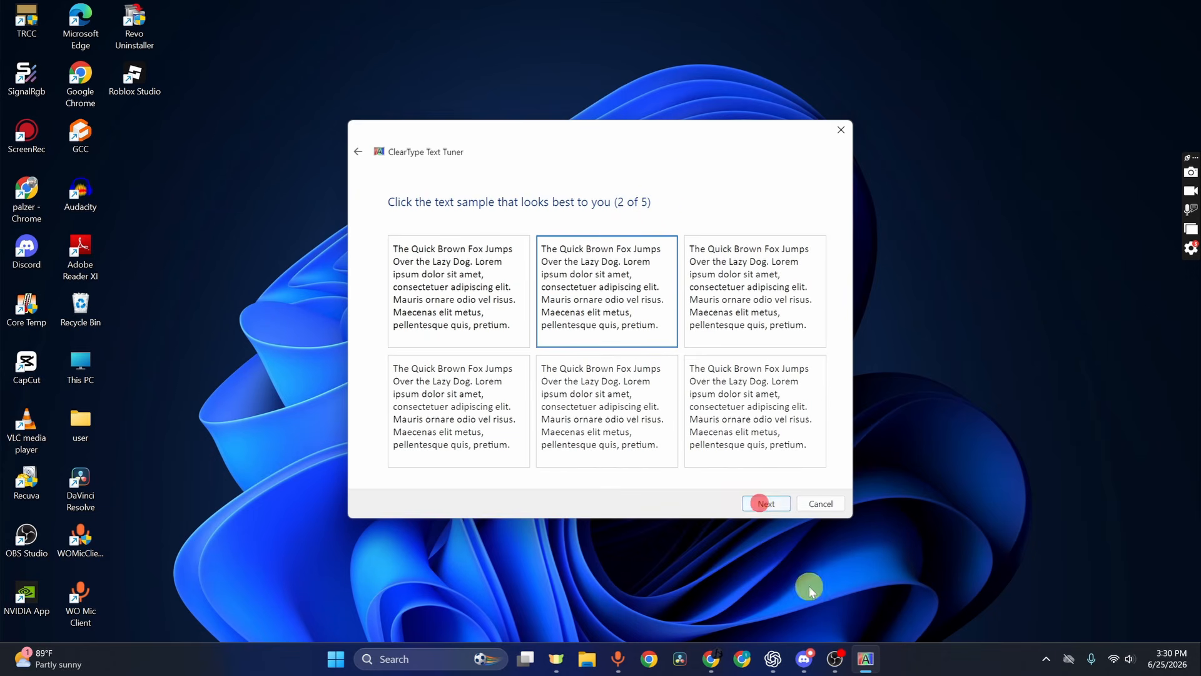
{"action": "left_click", "coordinate": [766, 503]}
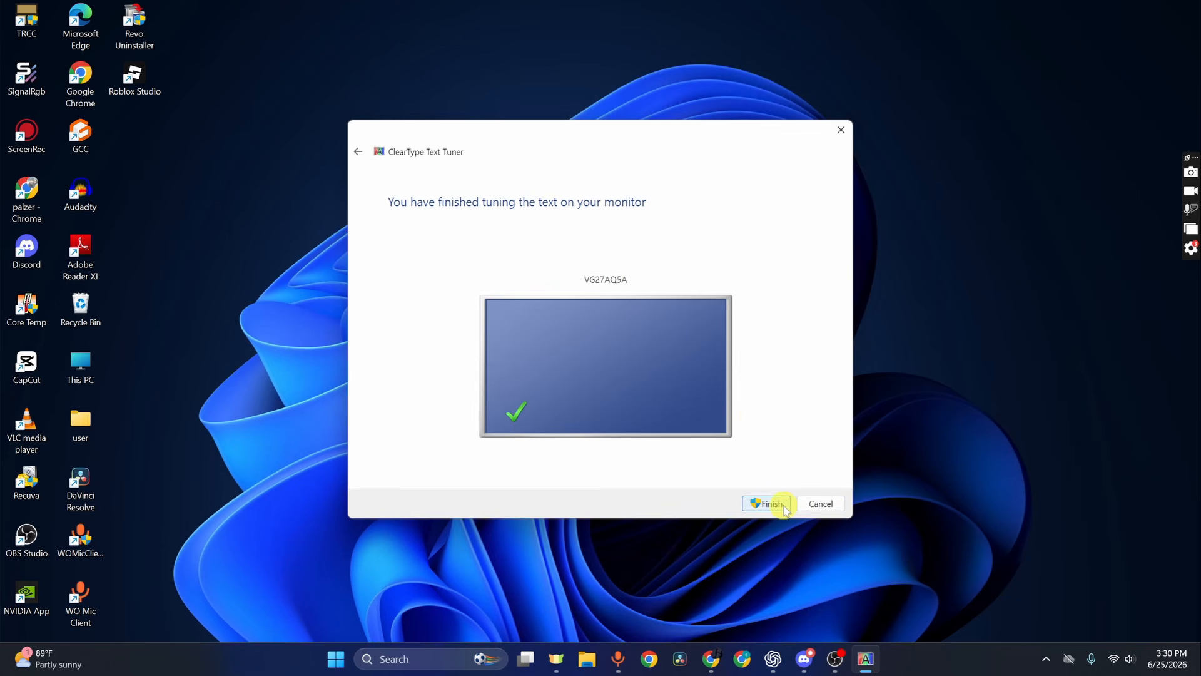
{"action": "left_click", "coordinate": [783, 505]}
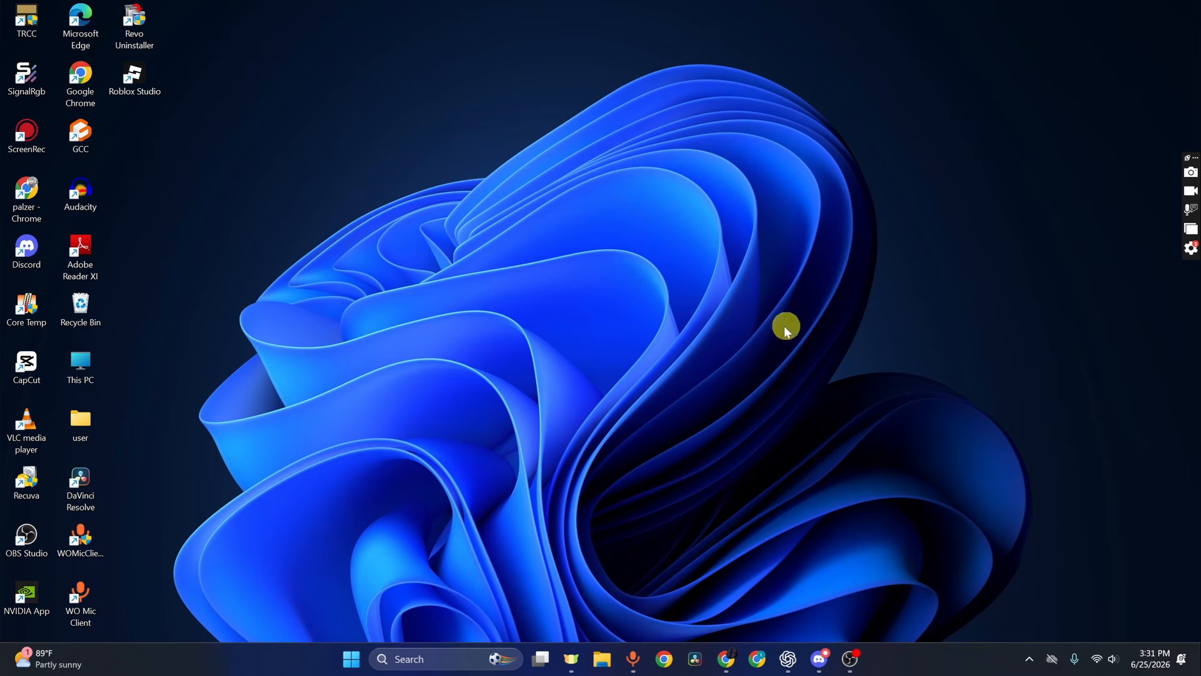
Step: Open System Properties by running the command sysdm.cpl
{"action": "key", "text": "super+r"}
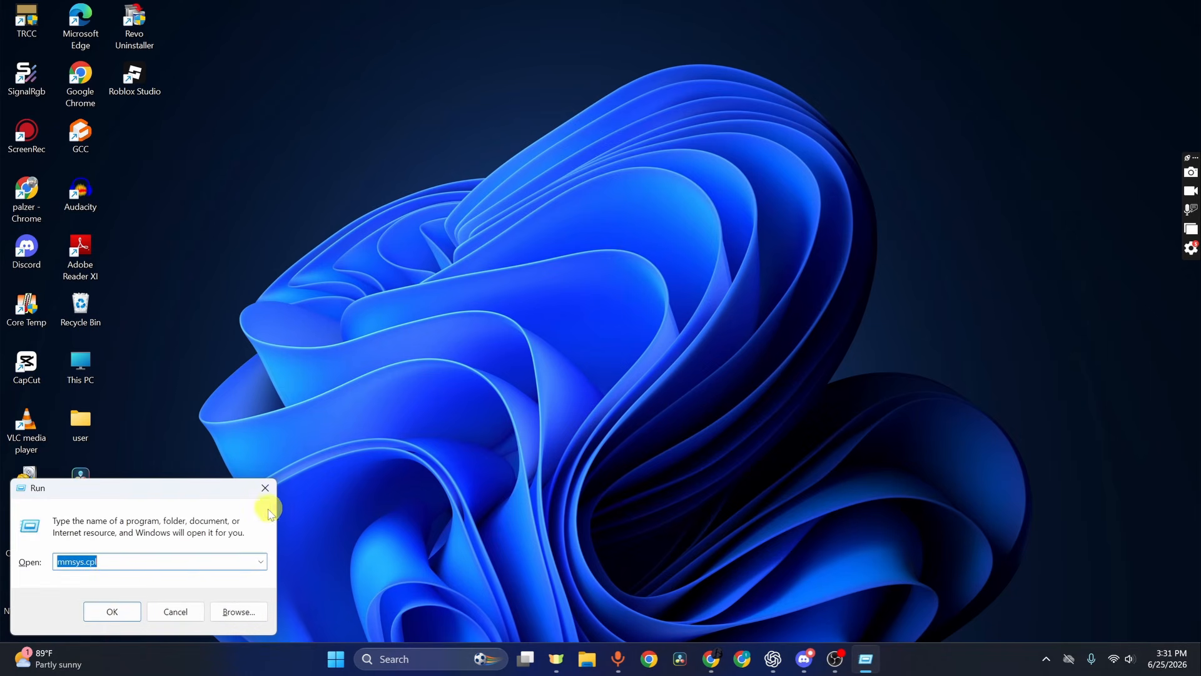
{"action": "left_click_drag", "start_coordinate": [210, 483], "coordinate": [691, 285]}
{"action": "left_click", "coordinate": [563, 362]}
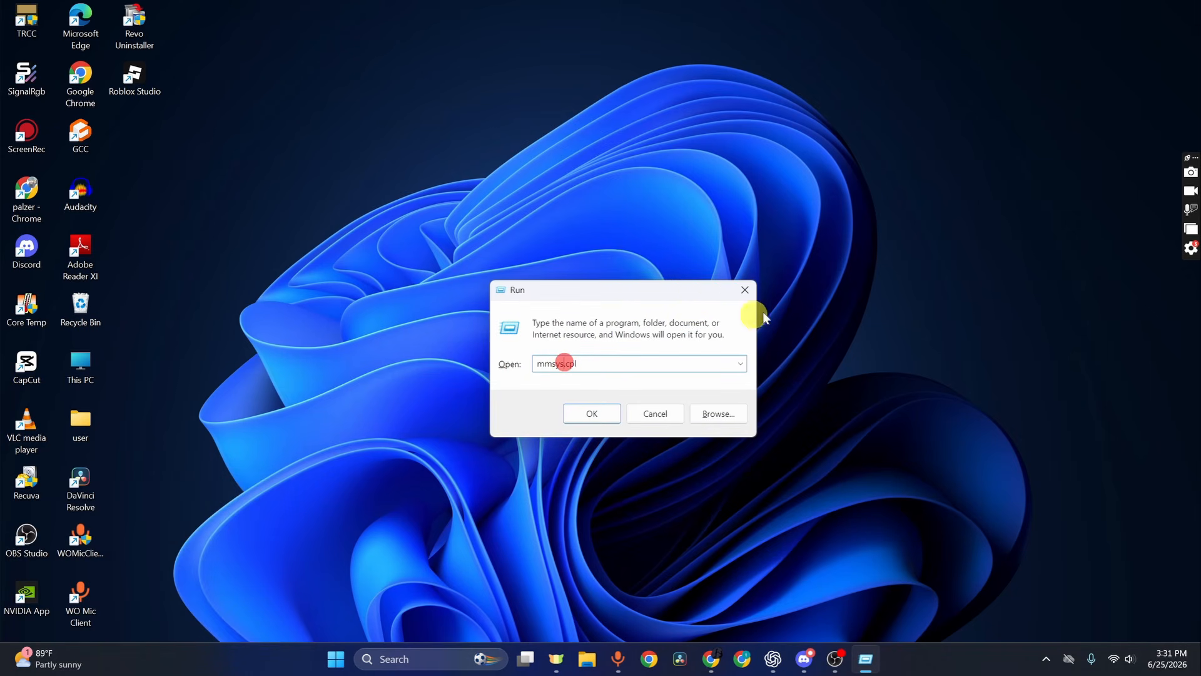
{"action": "key", "text": "BackSpace"}
{"action": "key", "text": "BackSpace"}
{"action": "key", "text": "BackSpace"}
{"action": "key", "text": "BackSpace"}
{"action": "key", "text": "BackSpace"}
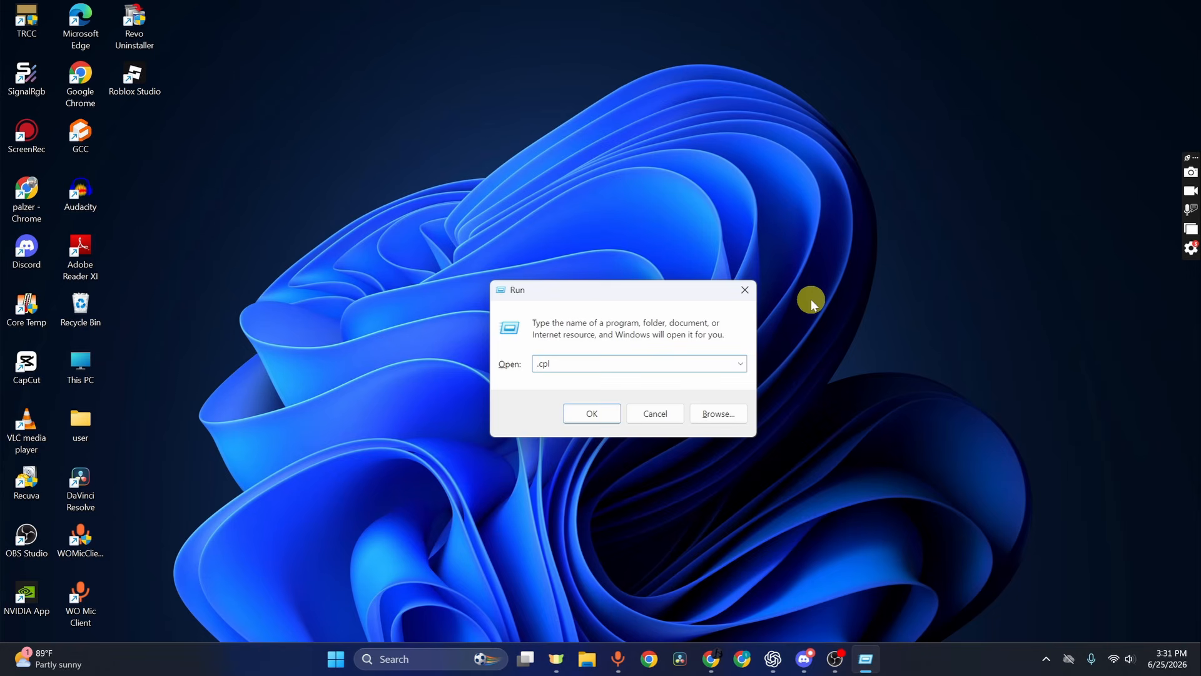
{"action": "type", "text": "sys"}
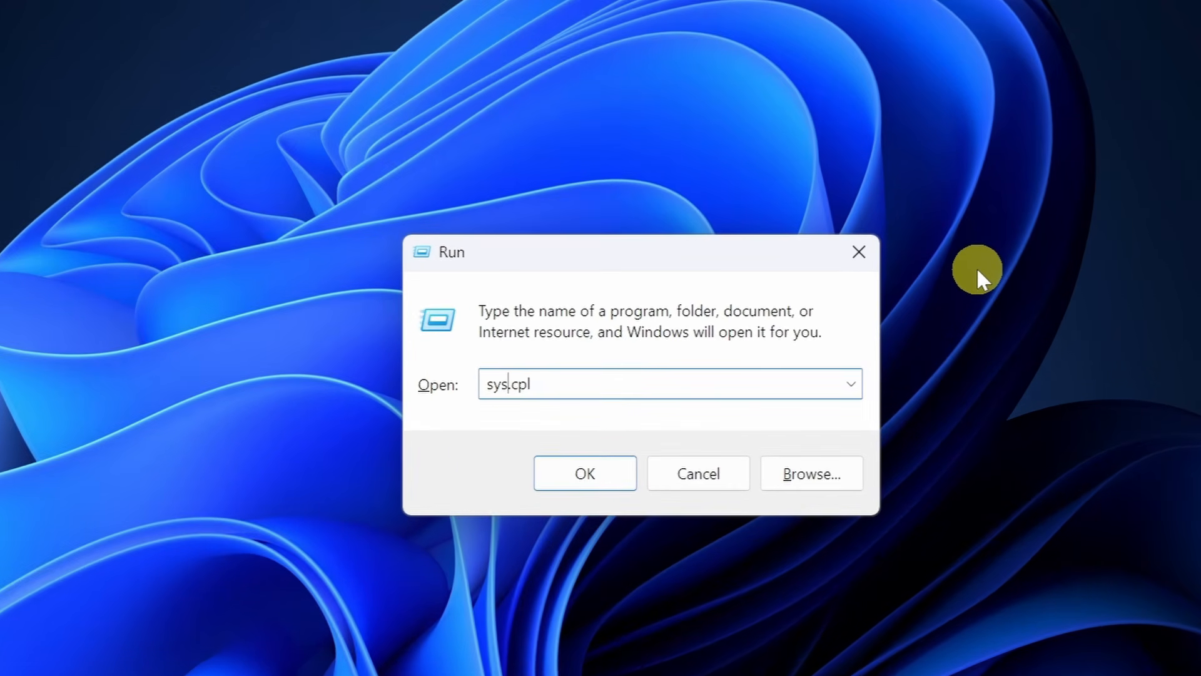
{"action": "type", "text": "dm"}
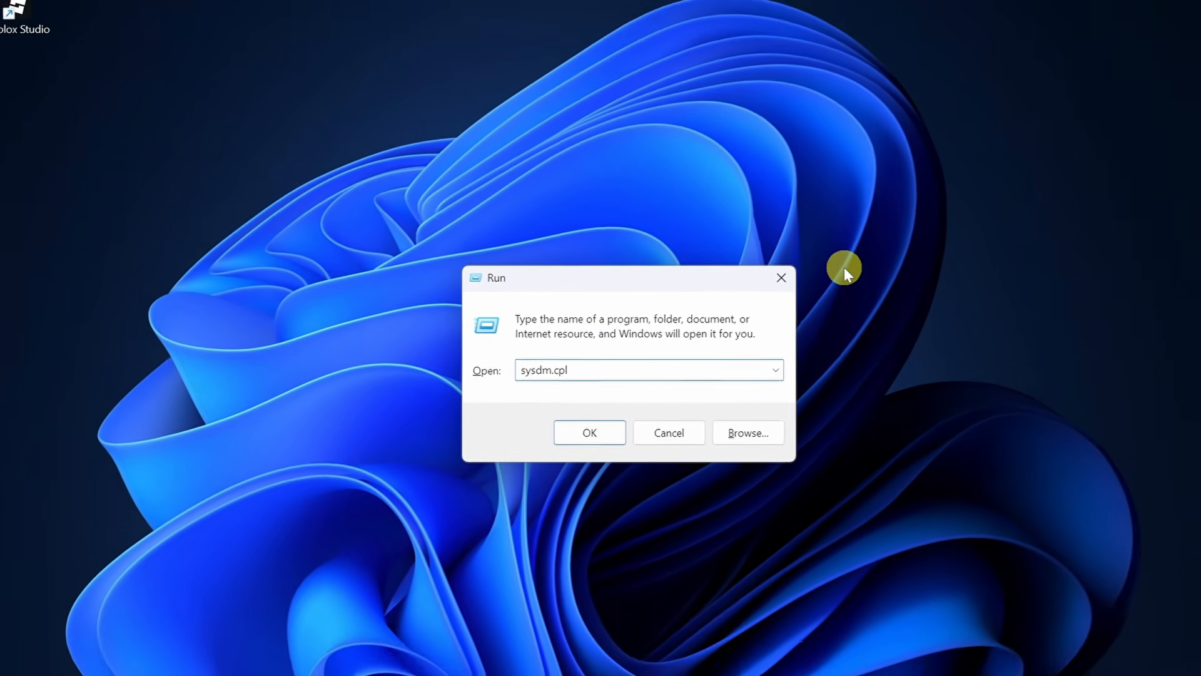
{"action": "key", "text": "Return"}
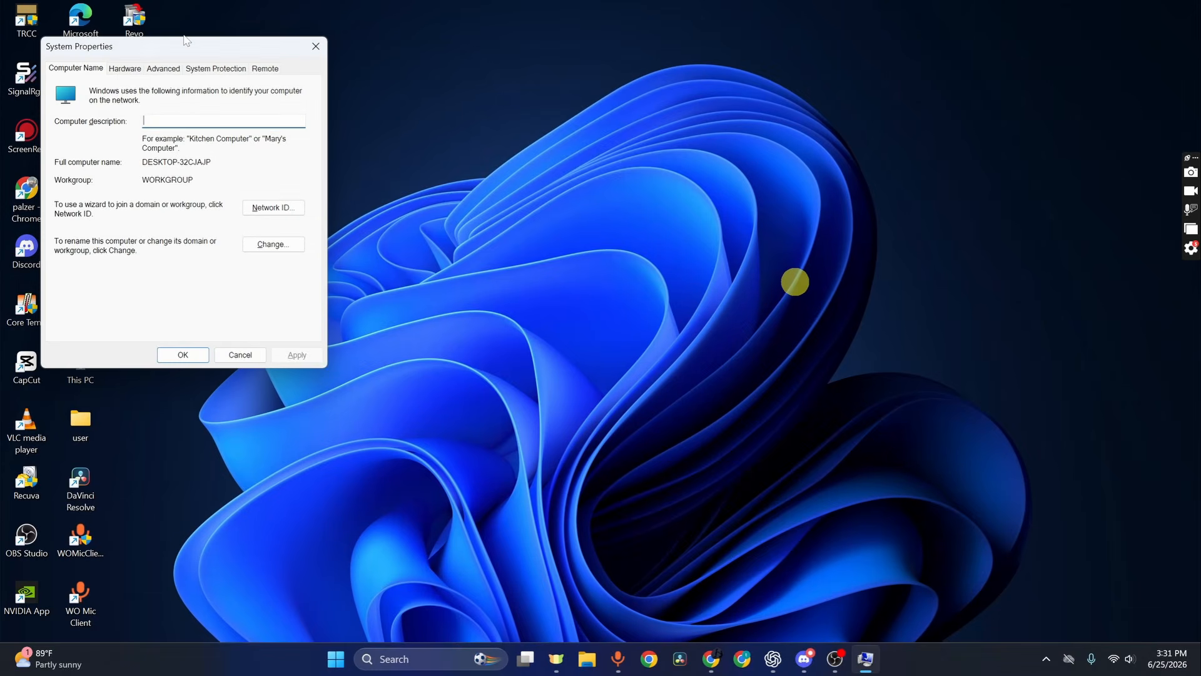
Step: Open the advanced Performance settings, accept the visual effects with "Let Windows choose what's best for my computer", and close System Properties
{"action": "left_click_drag", "start_coordinate": [203, 48], "coordinate": [606, 168]}
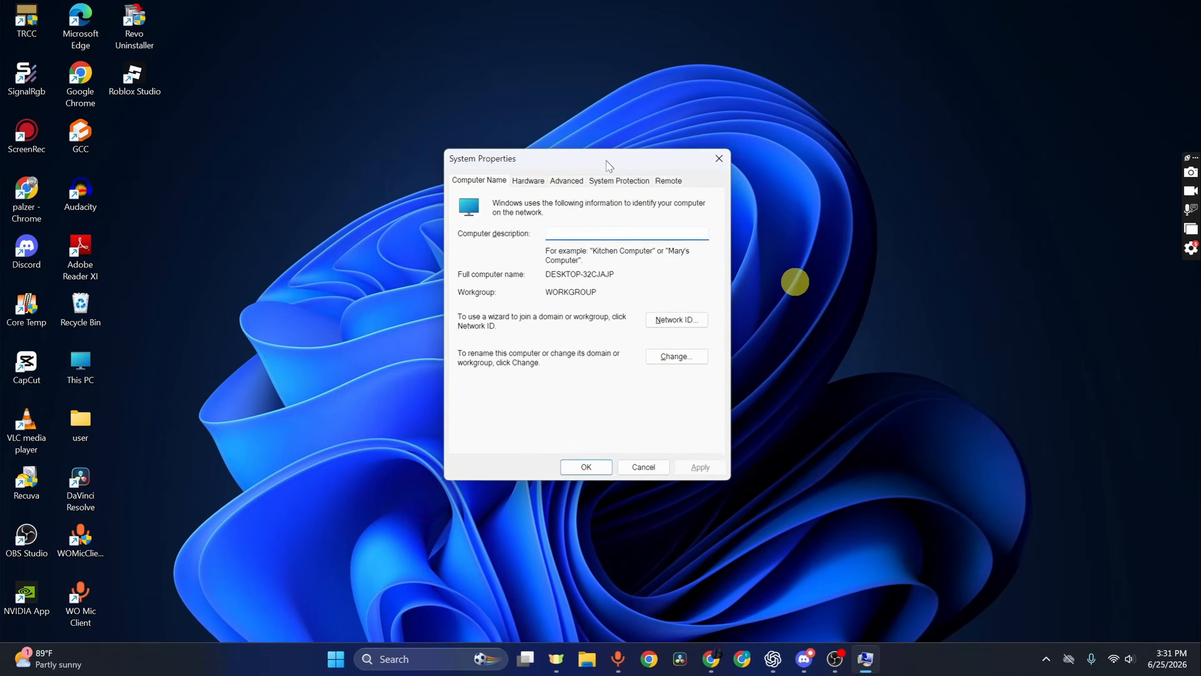
{"action": "left_click", "coordinate": [567, 184]}
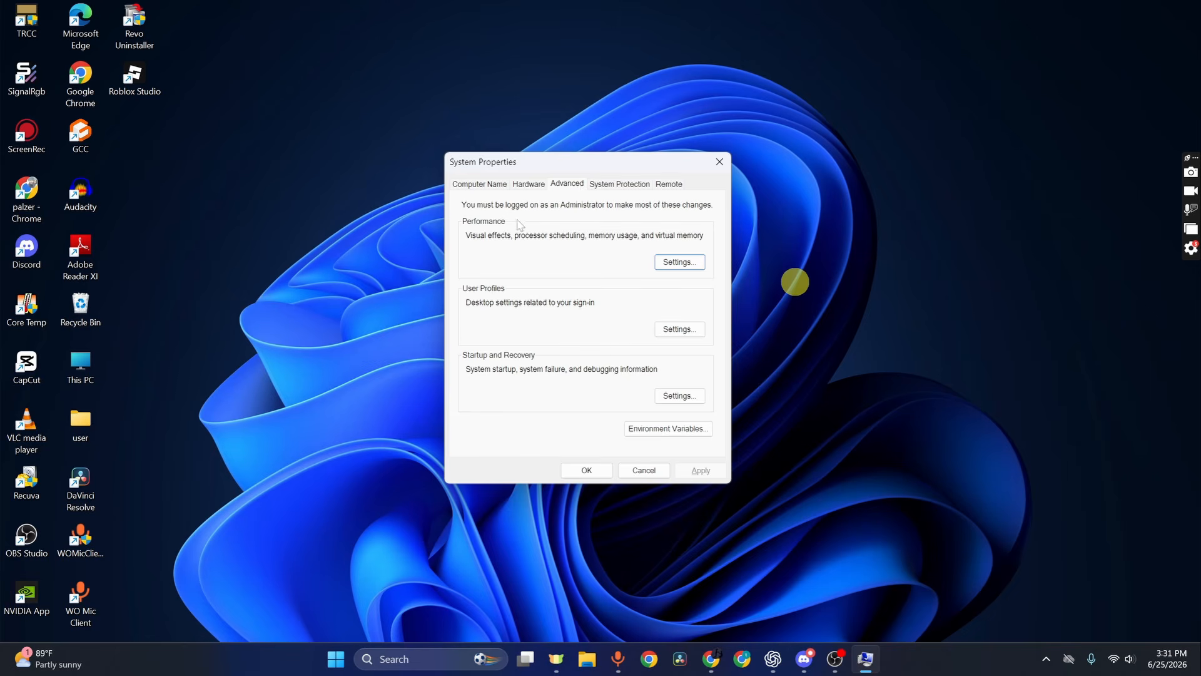
{"action": "left_click", "coordinate": [680, 262]}
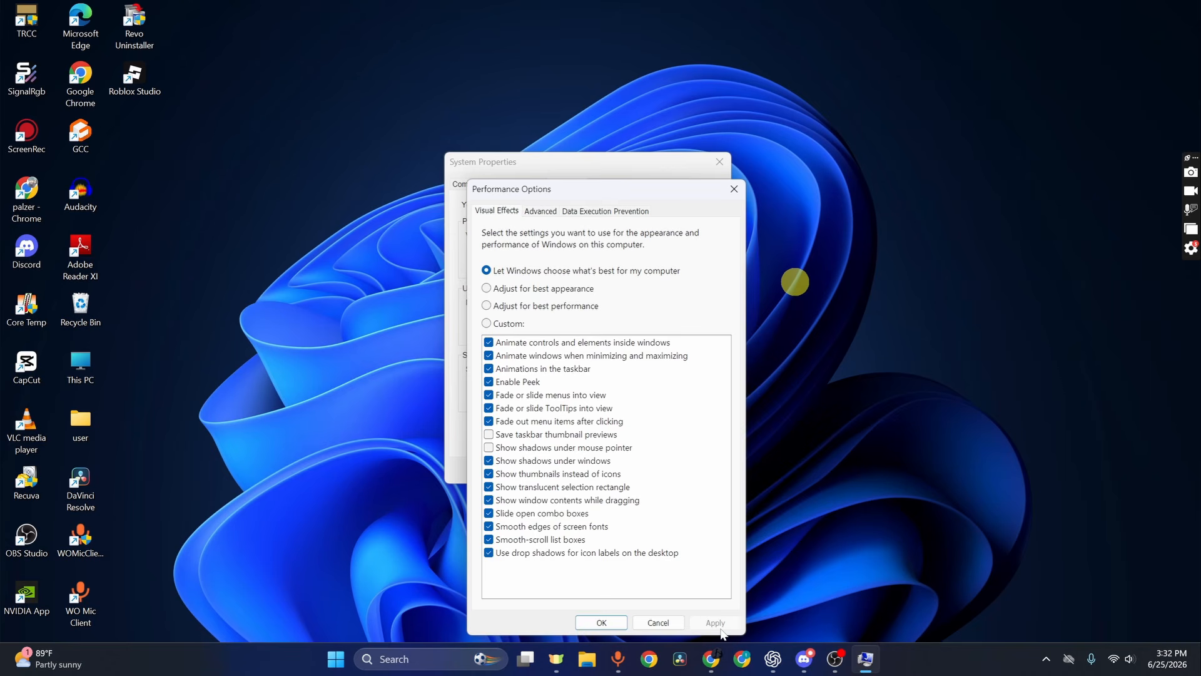
{"action": "left_click", "coordinate": [601, 623]}
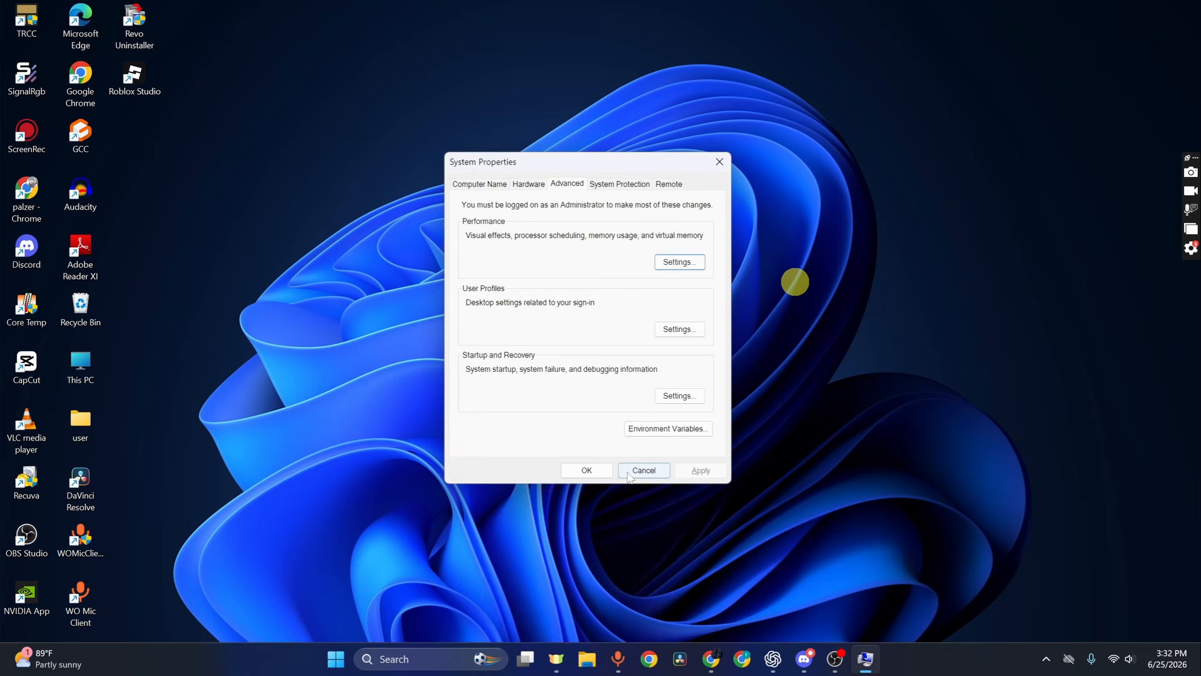
{"action": "left_click", "coordinate": [602, 470]}
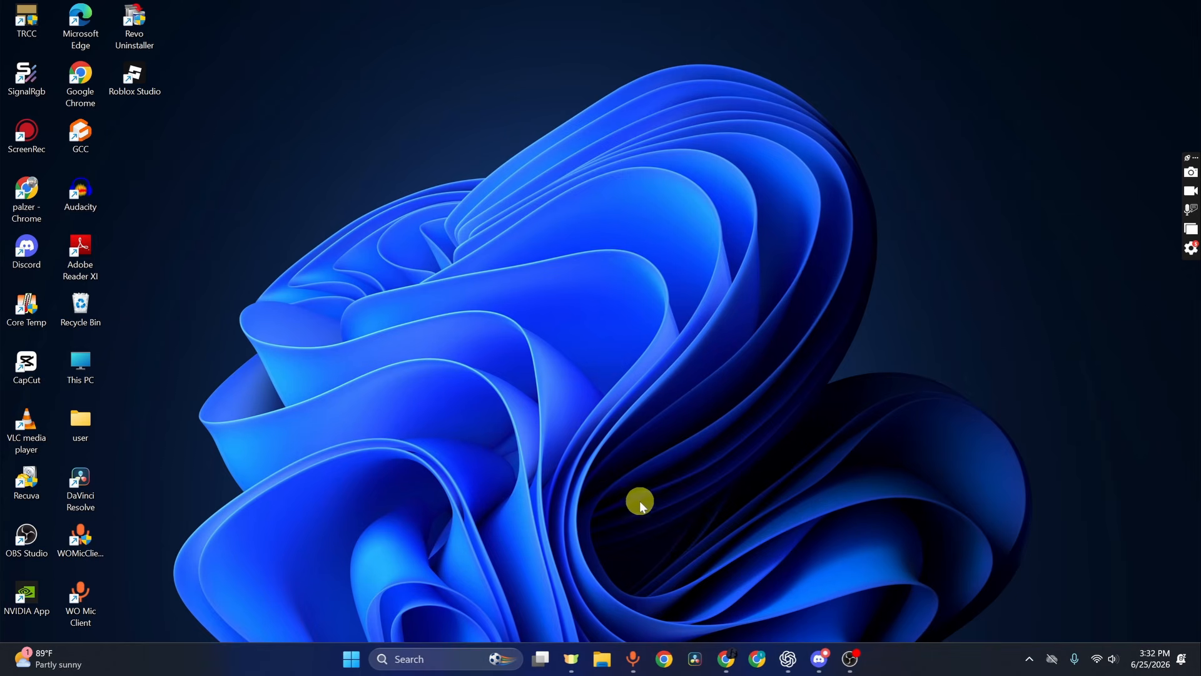
Step: Open the system display settings in Windows Settings and choose 150% as the display scale
{"action": "key", "text": "super+i"}
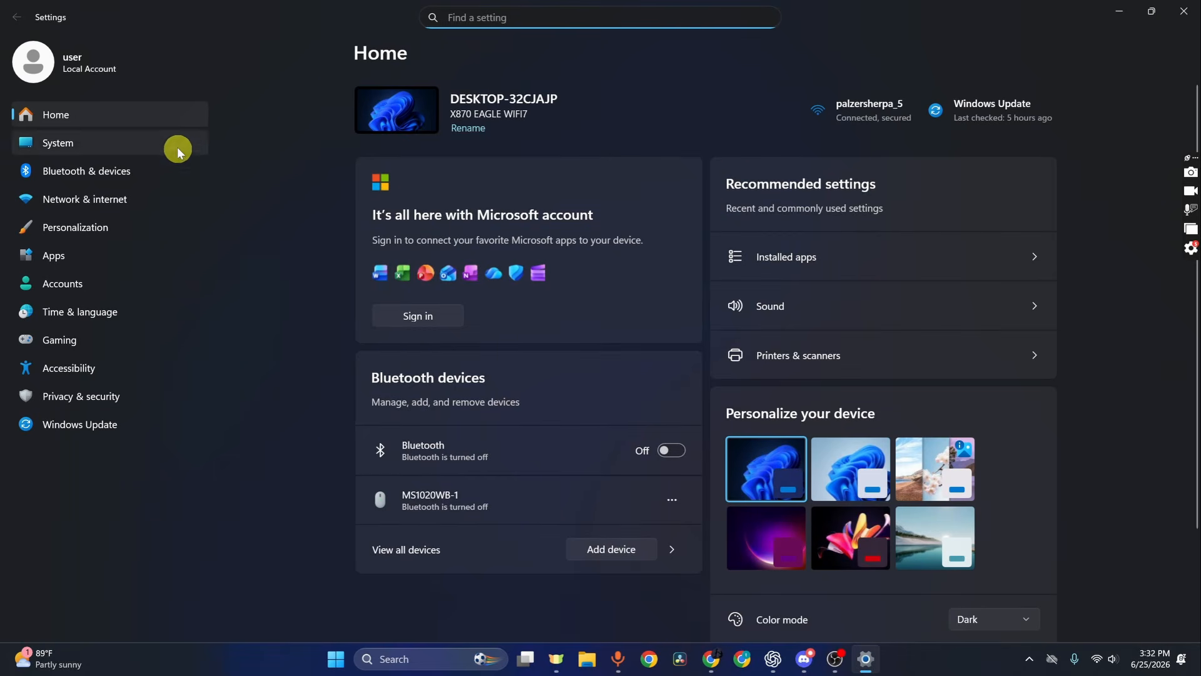
{"action": "left_click", "coordinate": [77, 143]}
{"action": "left_click", "coordinate": [436, 186]}
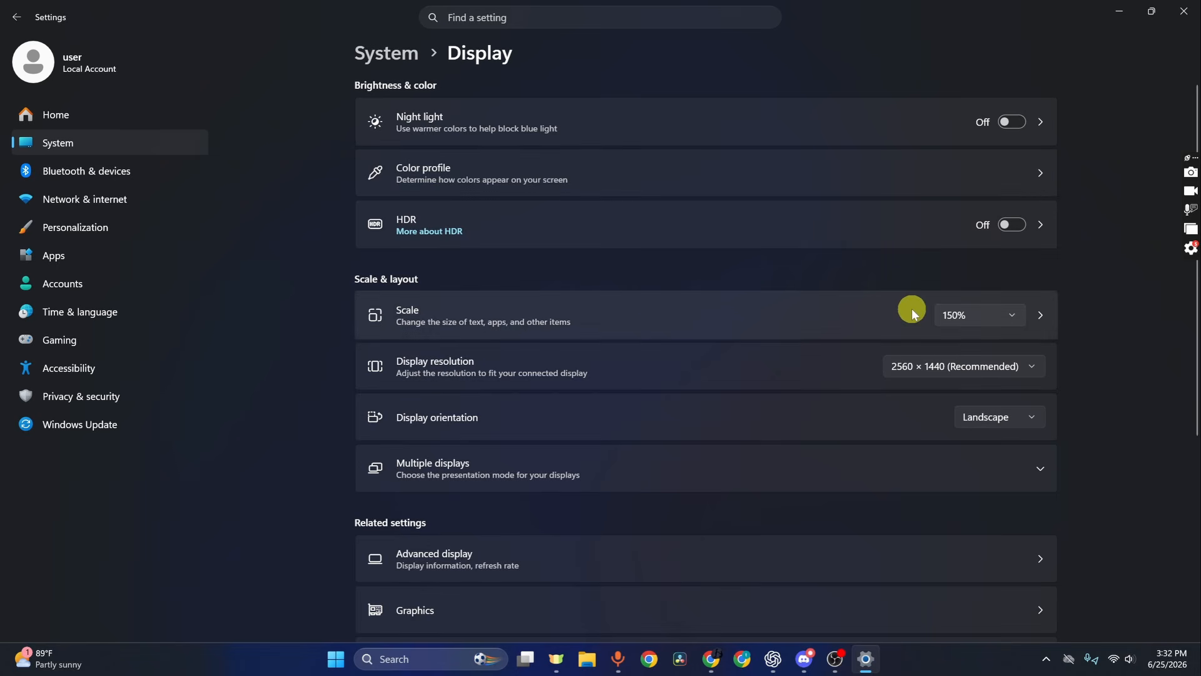
{"action": "left_click", "coordinate": [973, 316]}
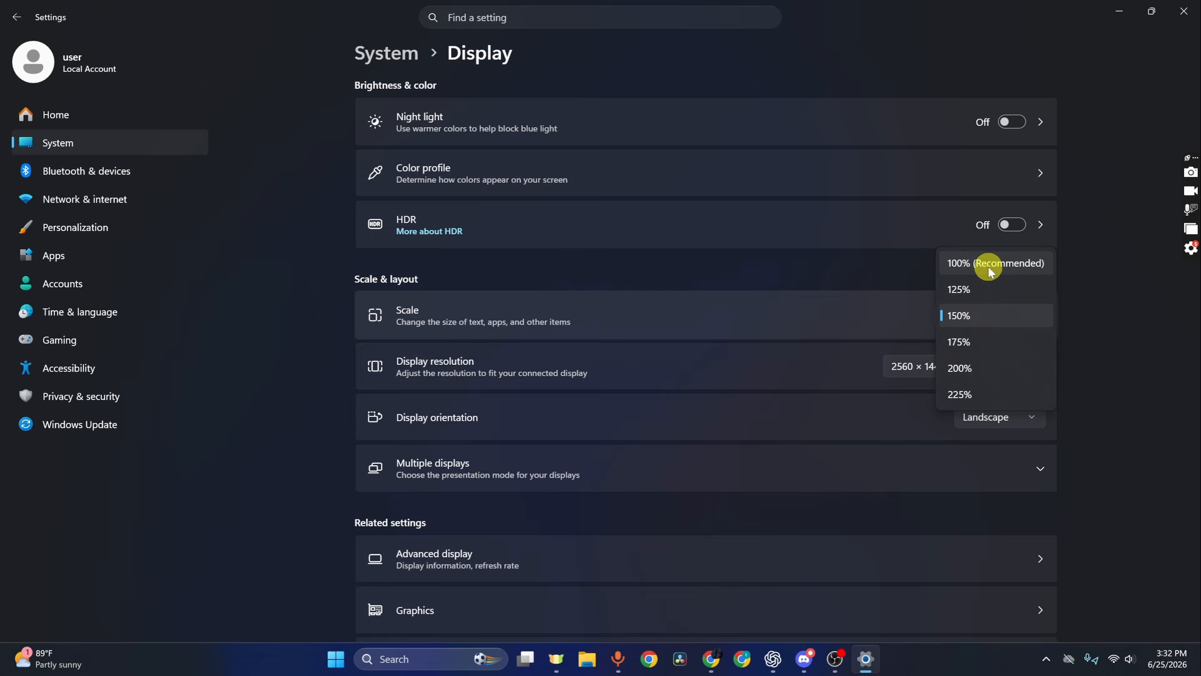
{"action": "left_click", "coordinate": [957, 314]}
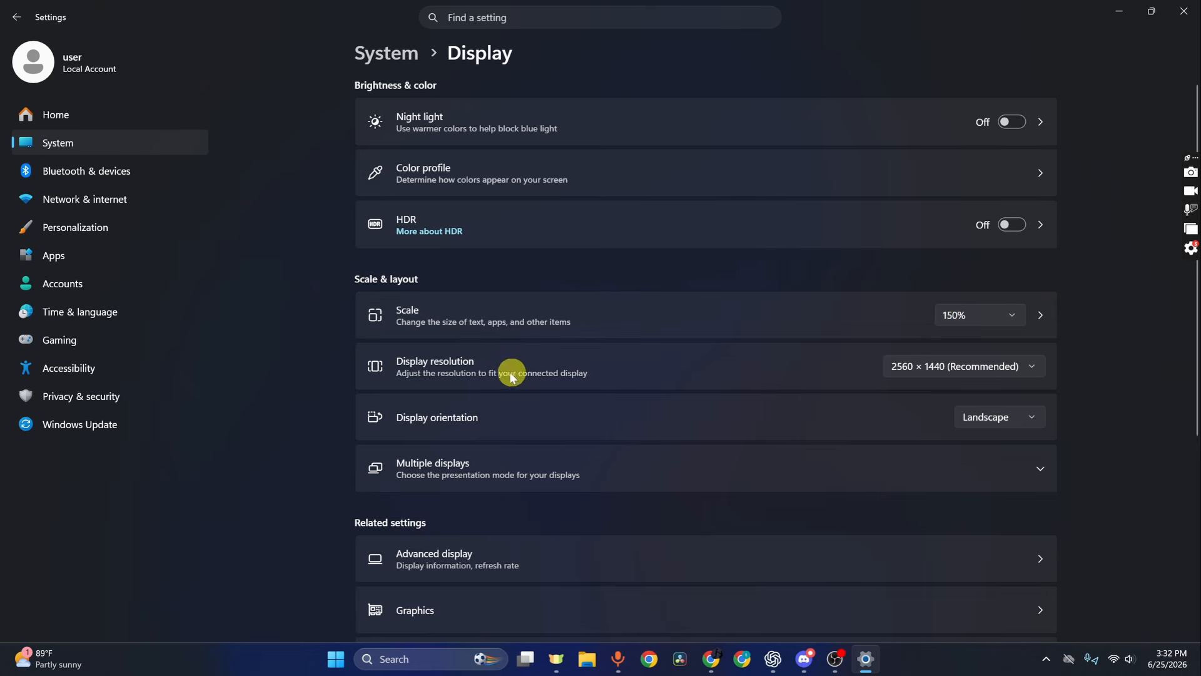
Step: Choose 2560 × 1440 (Recommended) as the display resolution and minimize the Settings window
{"action": "left_click", "coordinate": [1015, 369]}
{"action": "left_click", "coordinate": [972, 213]}
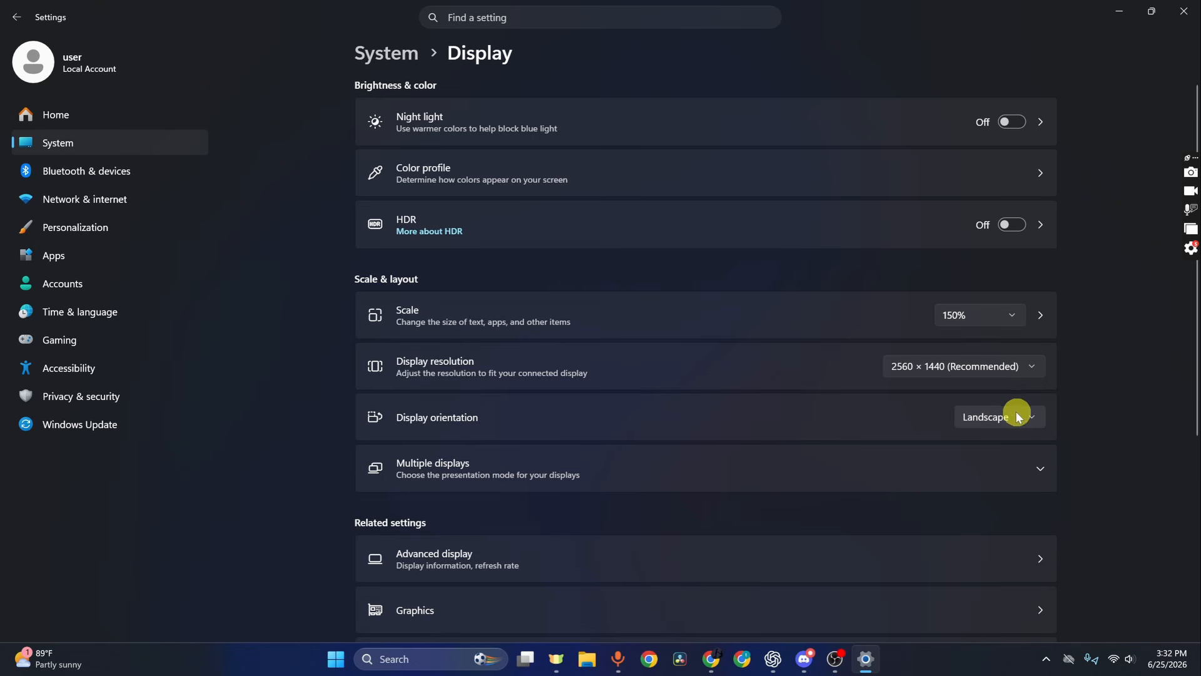
{"action": "left_click", "coordinate": [1126, 10]}
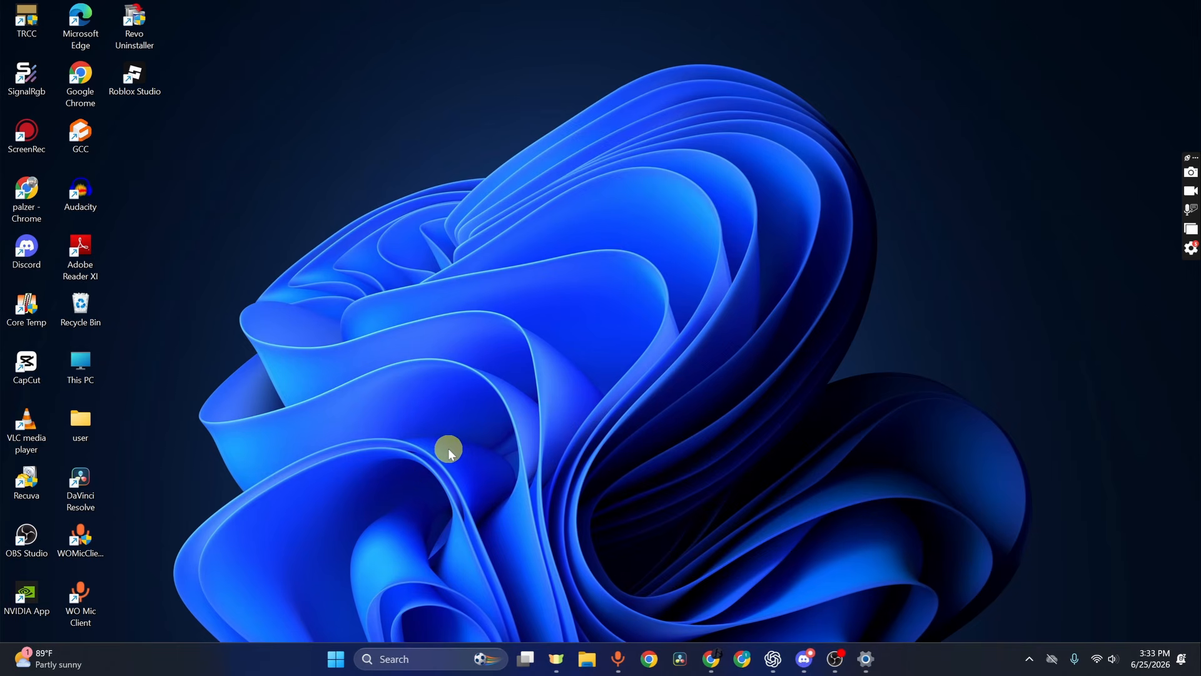
Step: Search Windows for Registry Editor, open it with the elevation request approved, and maximize its window
{"action": "left_click", "coordinate": [429, 656]}
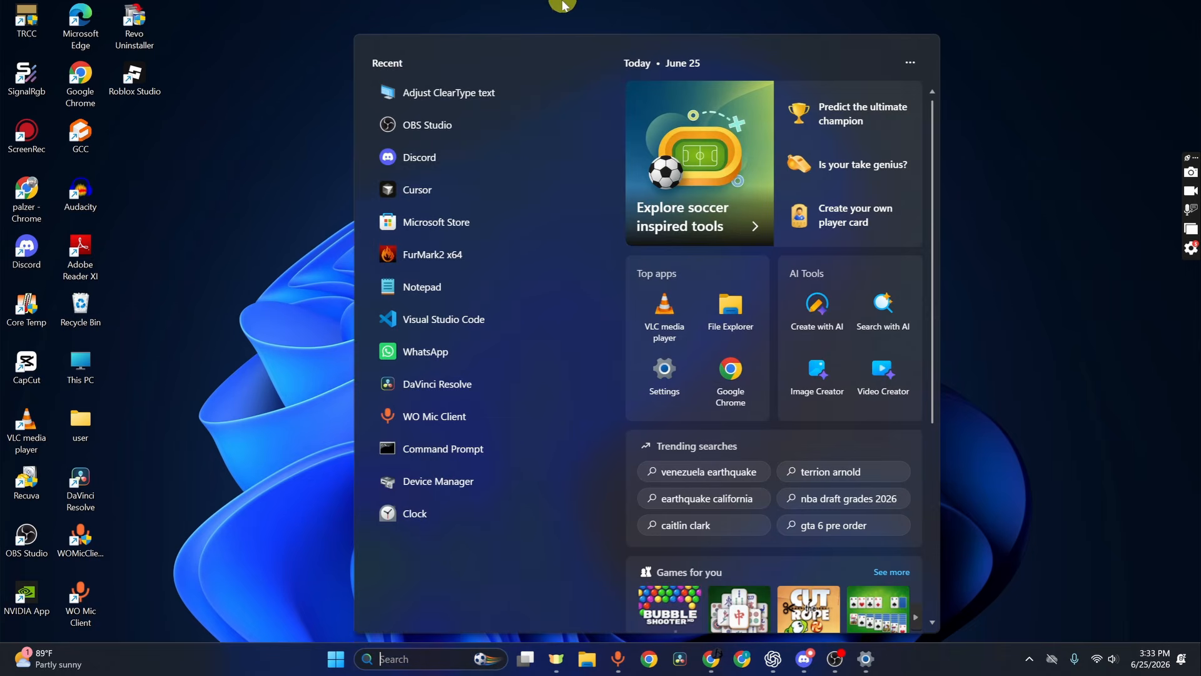
{"action": "type", "text": "regis"}
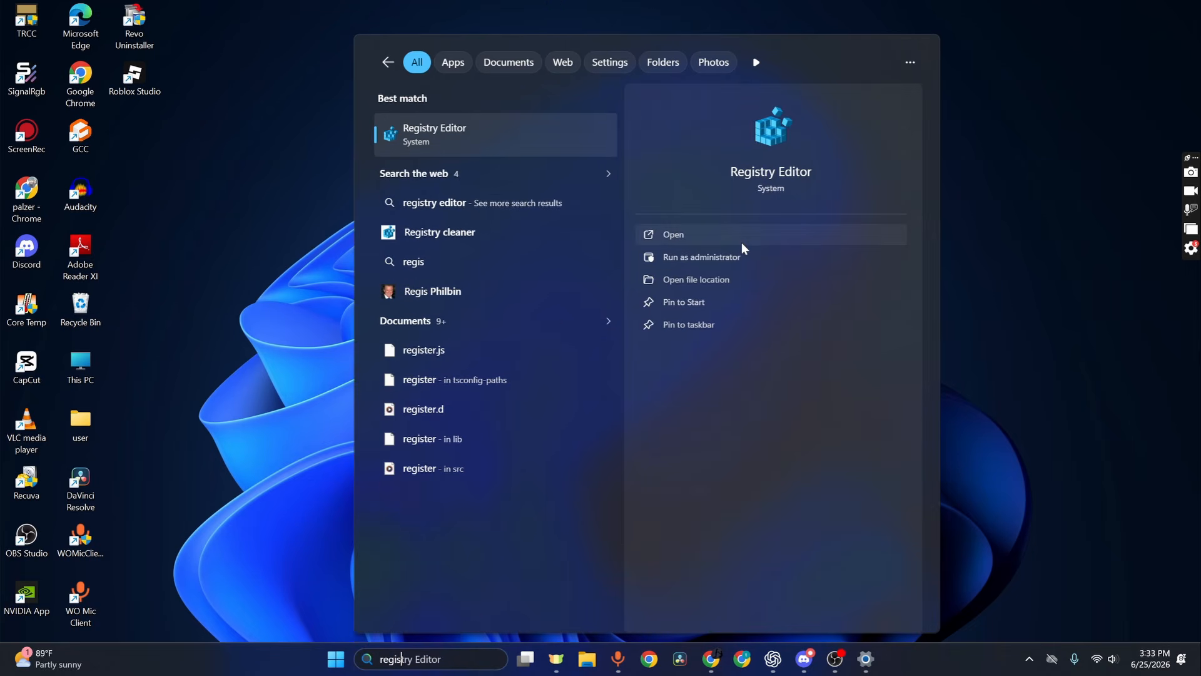
{"action": "left_click", "coordinate": [741, 242]}
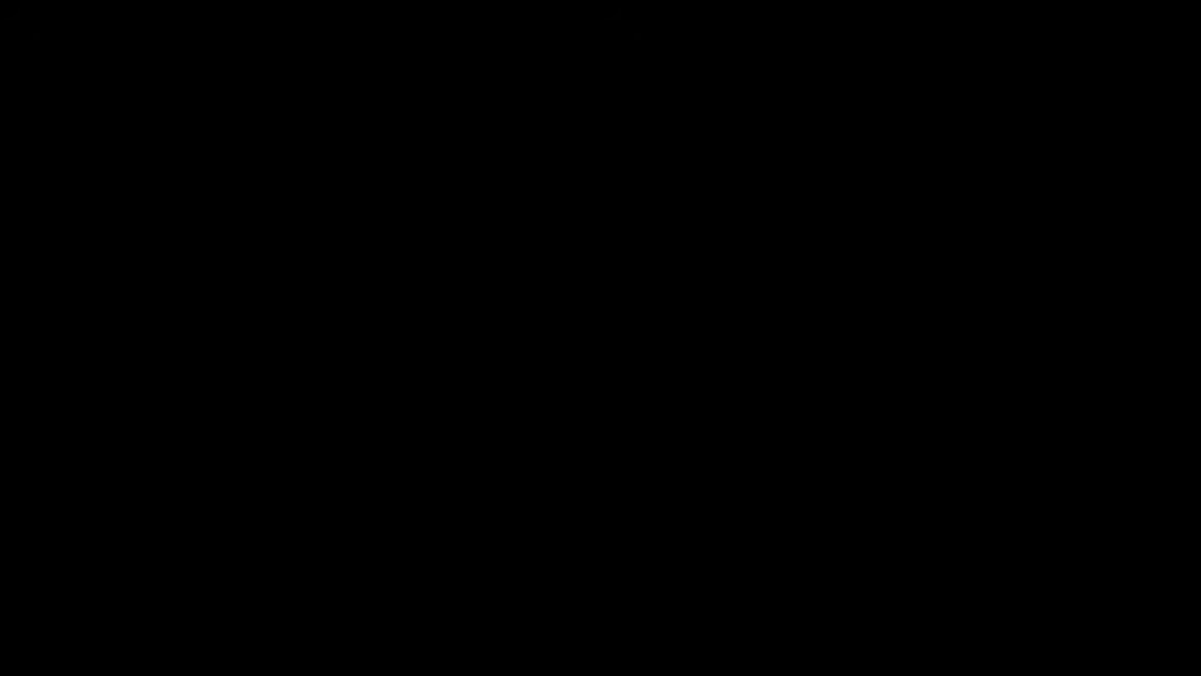
{"action": "left_click", "coordinate": [542, 446]}
{"action": "left_click", "coordinate": [971, 134]}
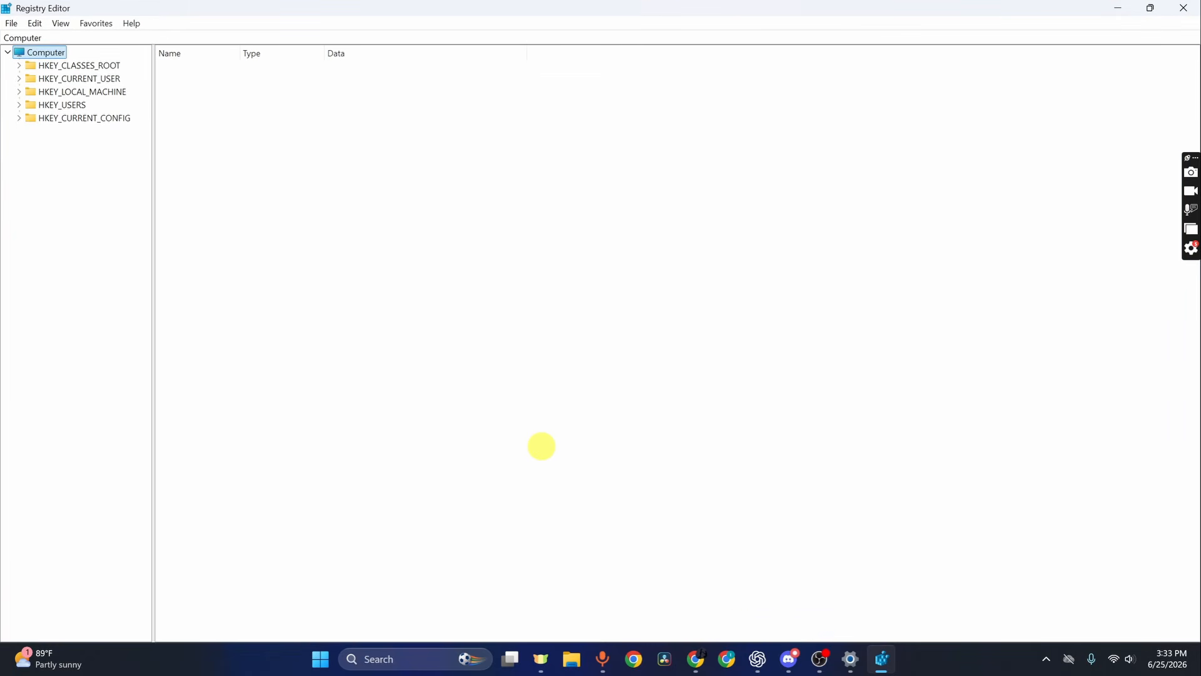
Step: Export the entire registry to the Desktop as a registration file named backup
{"action": "left_click", "coordinate": [10, 24]}
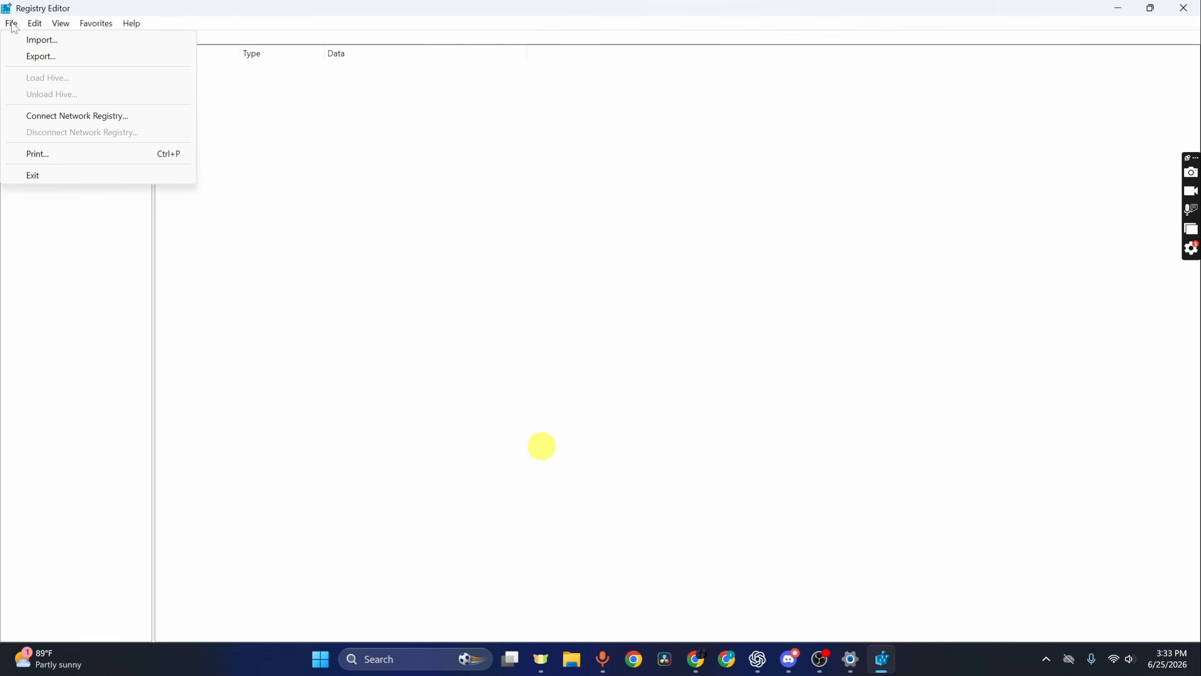
{"action": "left_click", "coordinate": [34, 57]}
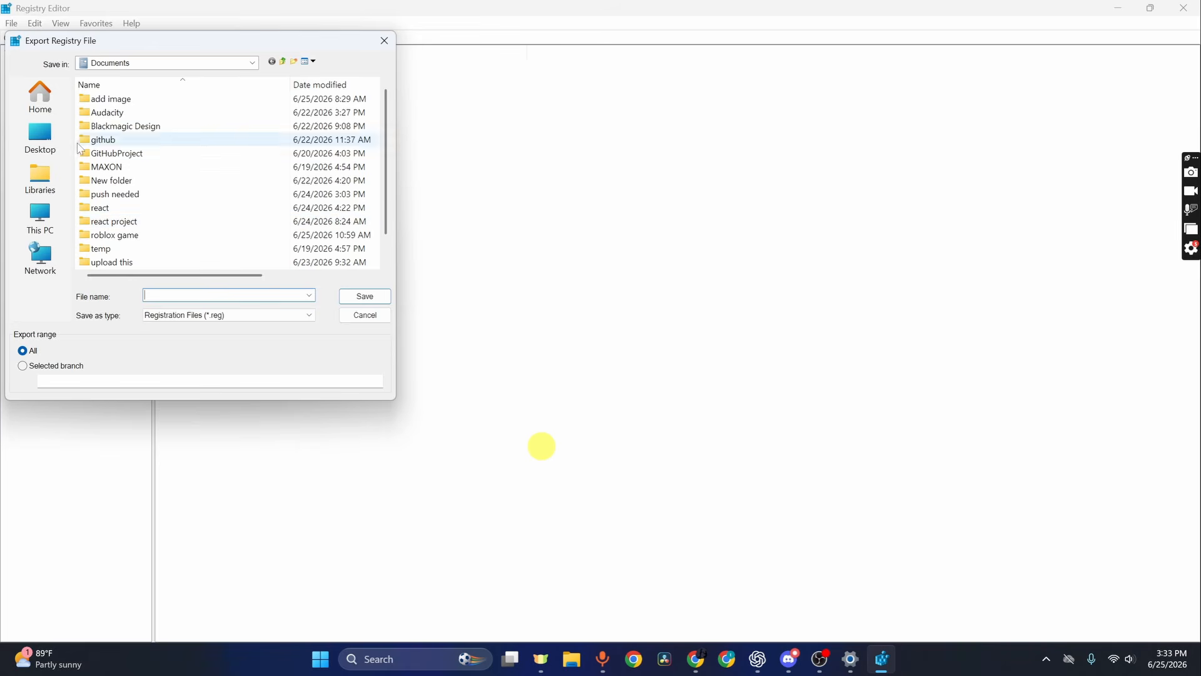
{"action": "left_click", "coordinate": [36, 139]}
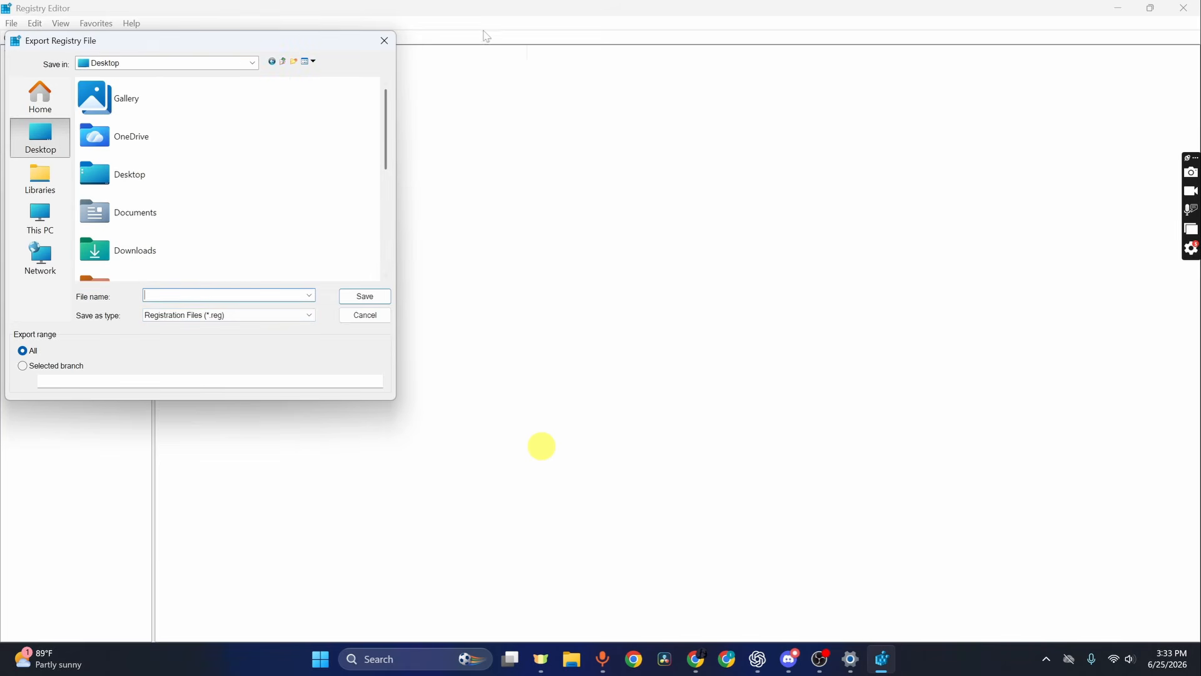
{"action": "type", "text": "backup"}
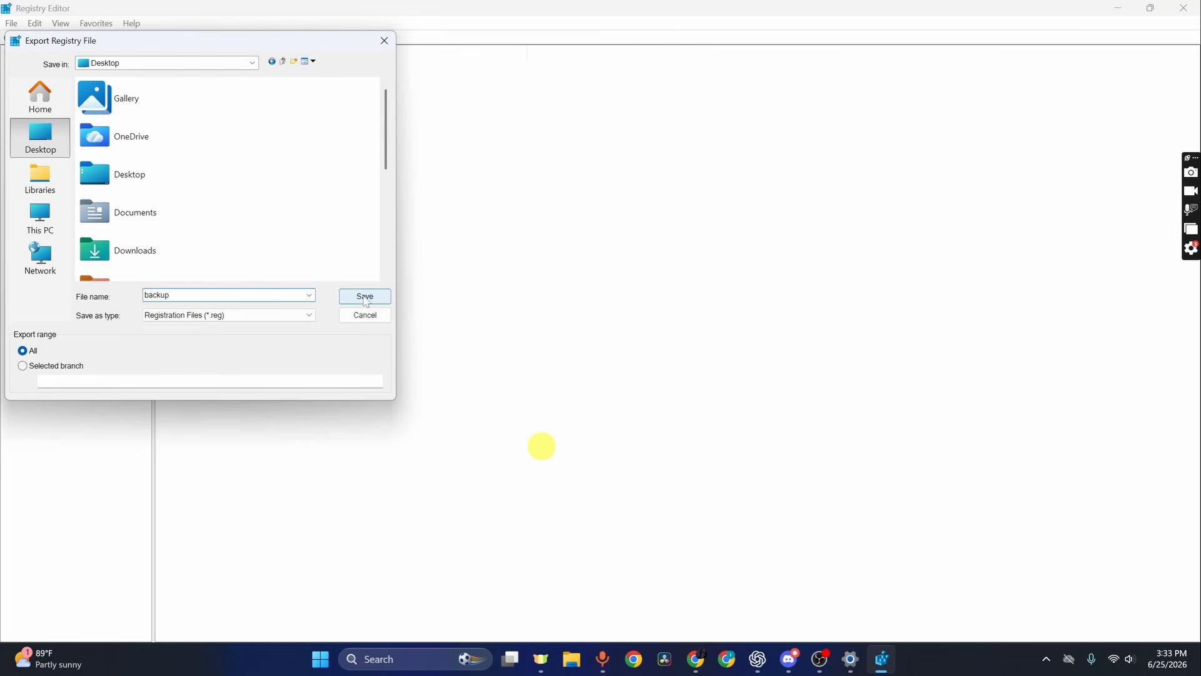
{"action": "left_click", "coordinate": [365, 296]}
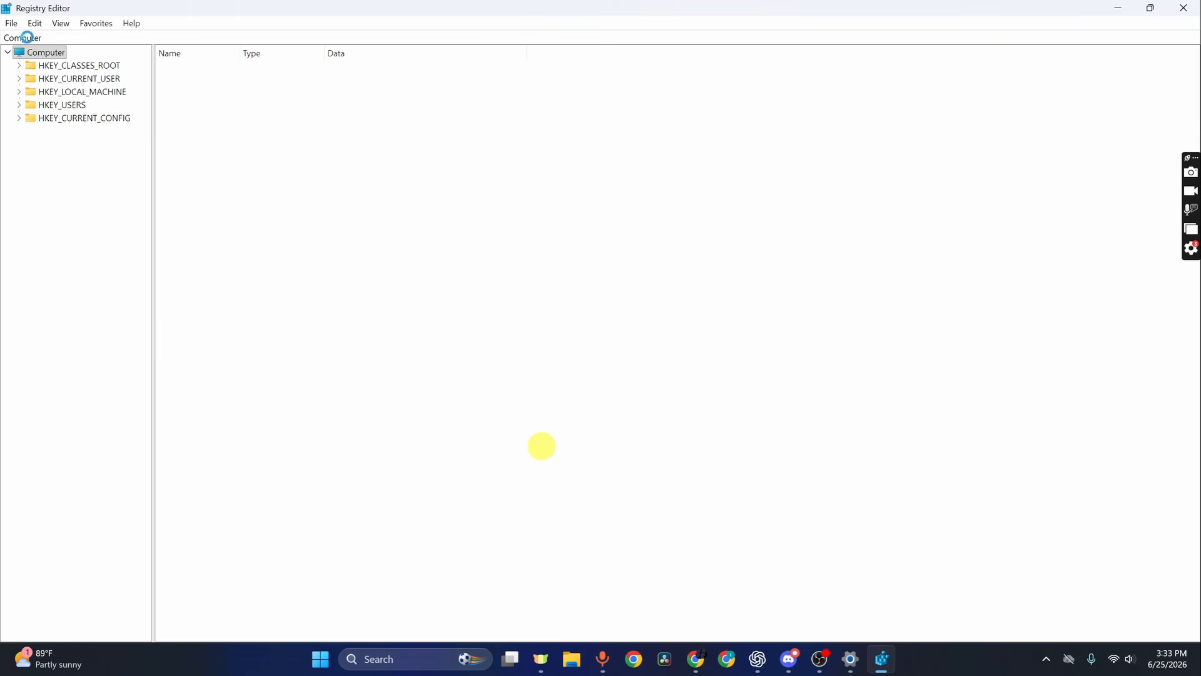
Step: Open the HKEY_CURRENT_USER\Control Panel\Desktop key in the registry
{"action": "left_click", "coordinate": [12, 26]}
{"action": "left_click", "coordinate": [480, 229]}
{"action": "left_click", "coordinate": [21, 79]}
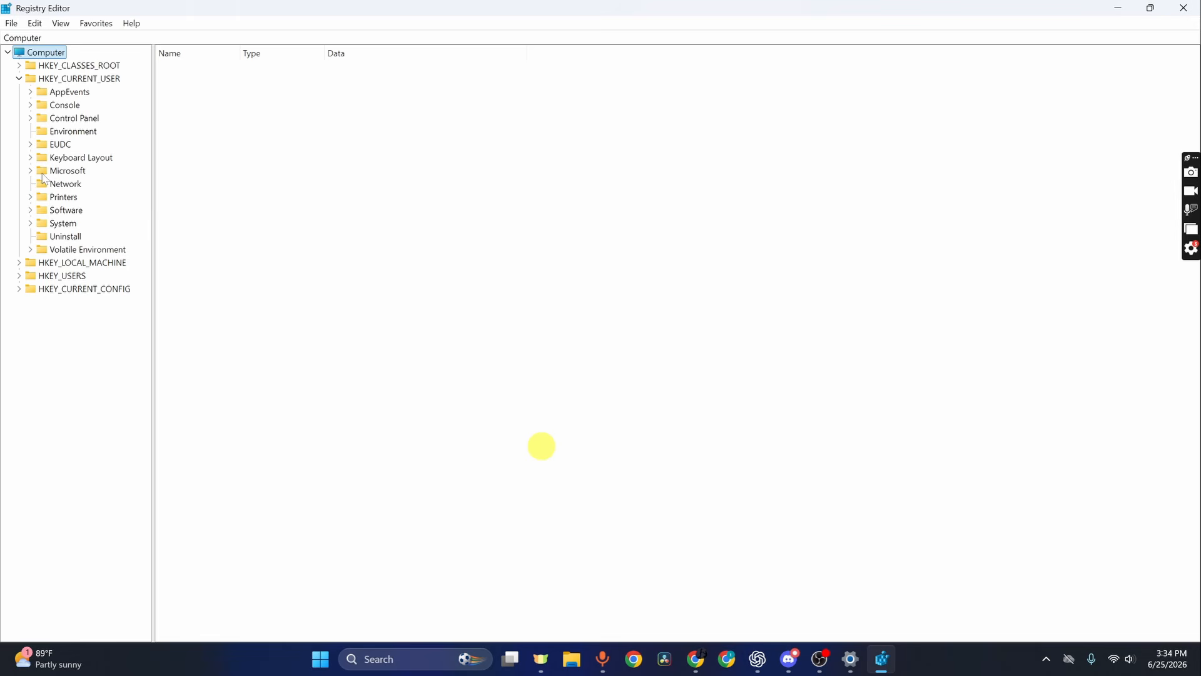
{"action": "left_click", "coordinate": [30, 118]}
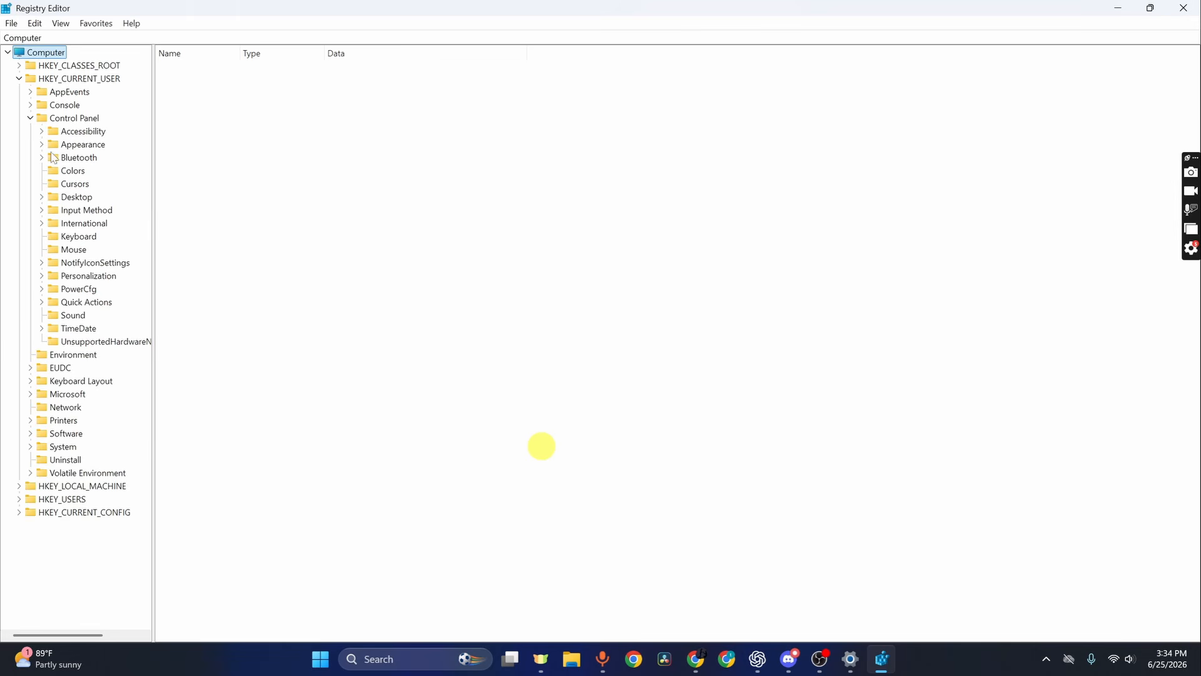
{"action": "left_click", "coordinate": [73, 197]}
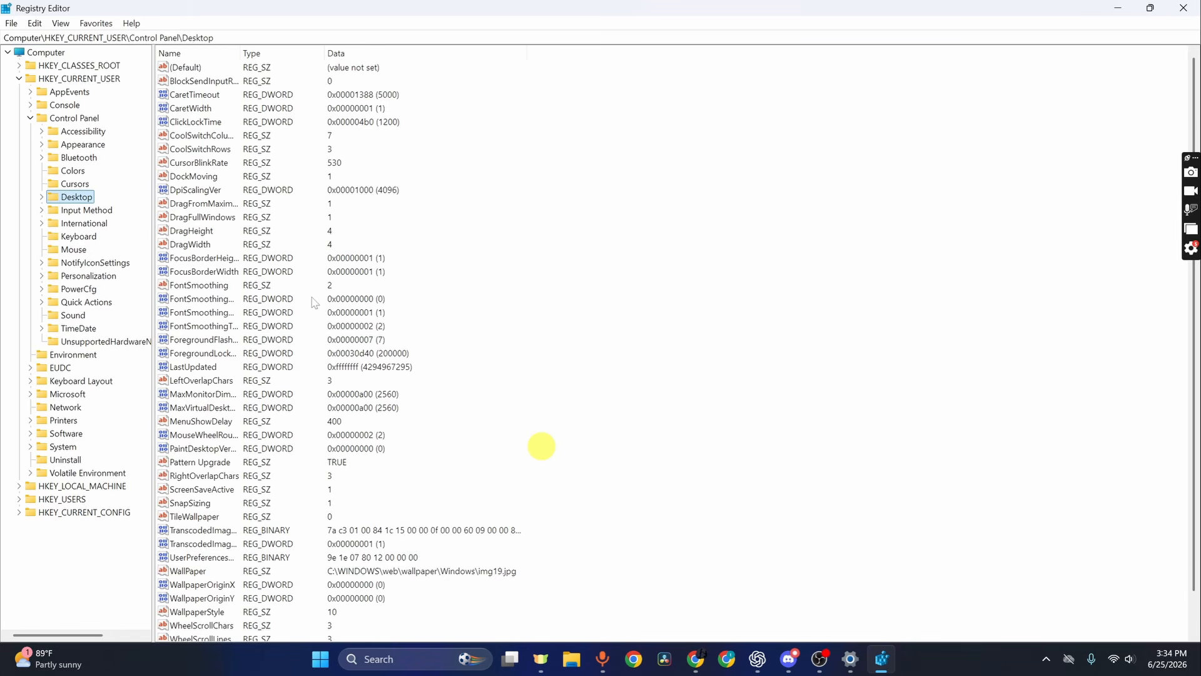
Step: Set the value data of Win8DpiScaling in the Desktop key to 1
{"action": "scroll", "coordinate": [551, 406], "scroll_direction": "down", "scroll_amount": 1}
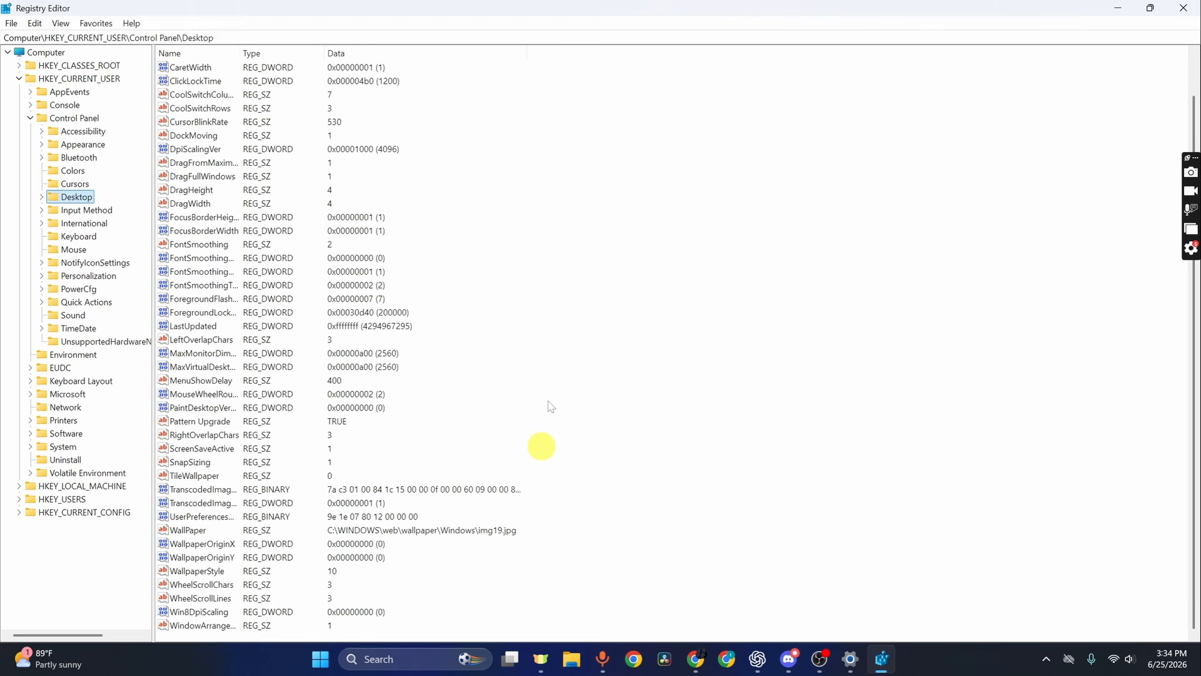
{"action": "double_click", "coordinate": [230, 616]}
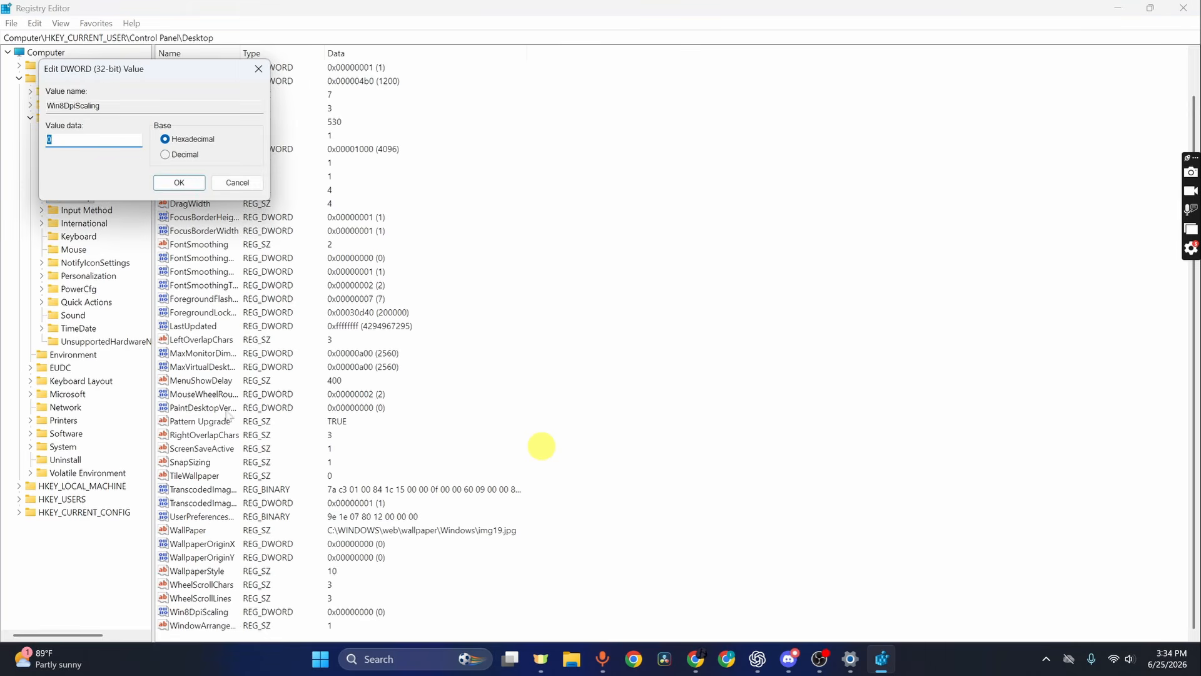
{"action": "left_click", "coordinate": [180, 182]}
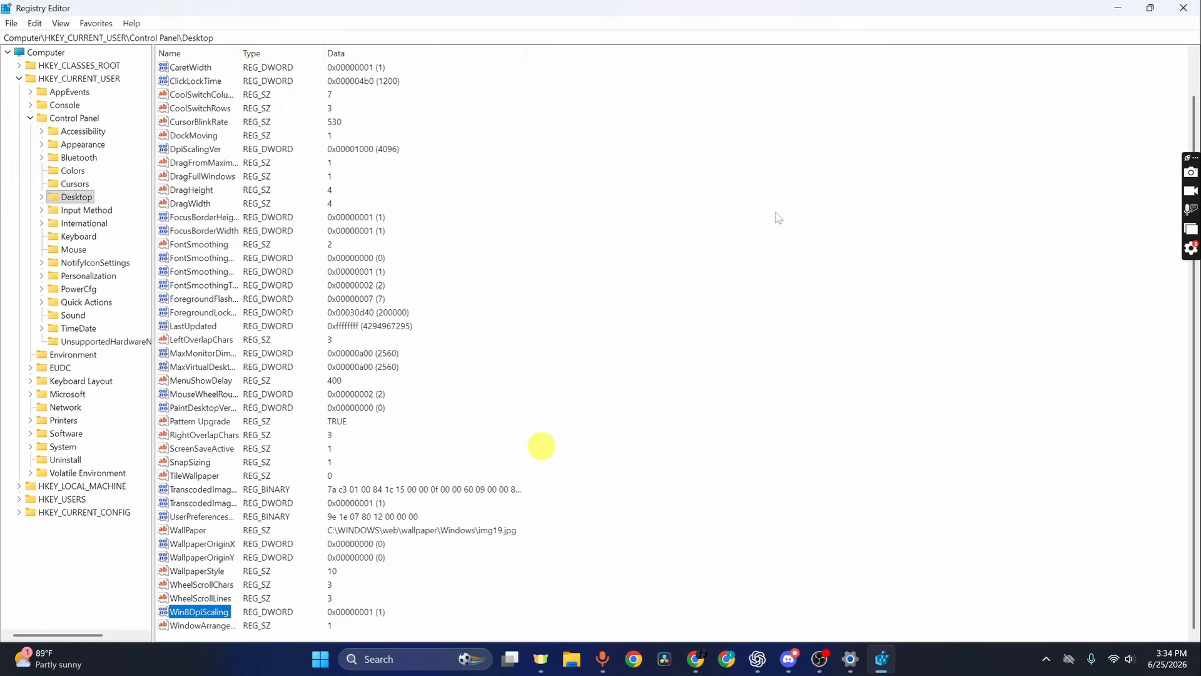
Step: Create a new DWORD (32-bit) value named LogPixels in the Desktop key
{"action": "right_click", "coordinate": [760, 200]}
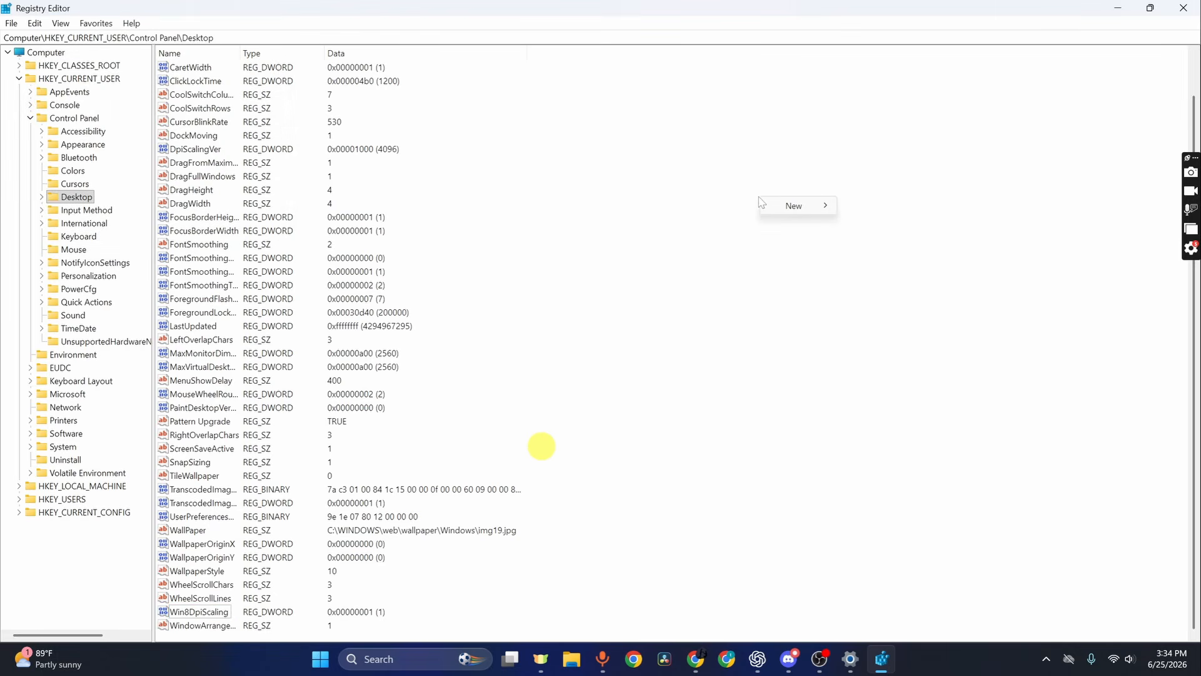
{"action": "mouse_move", "coordinate": [807, 213]}
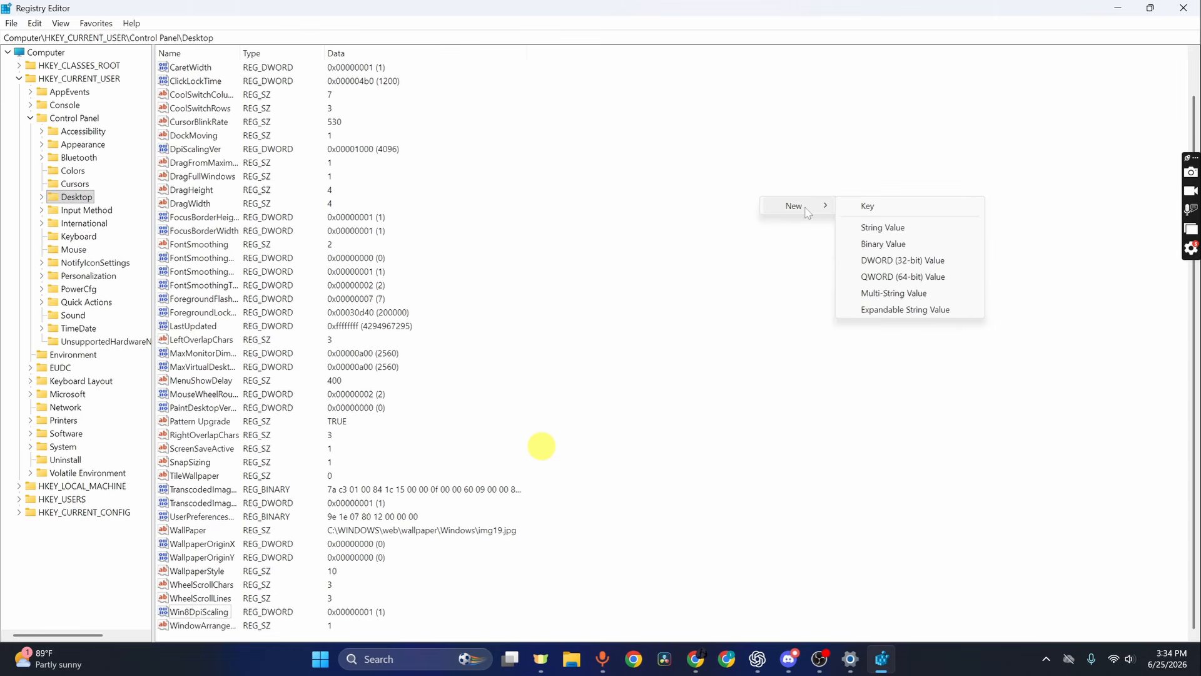
{"action": "left_click", "coordinate": [910, 263]}
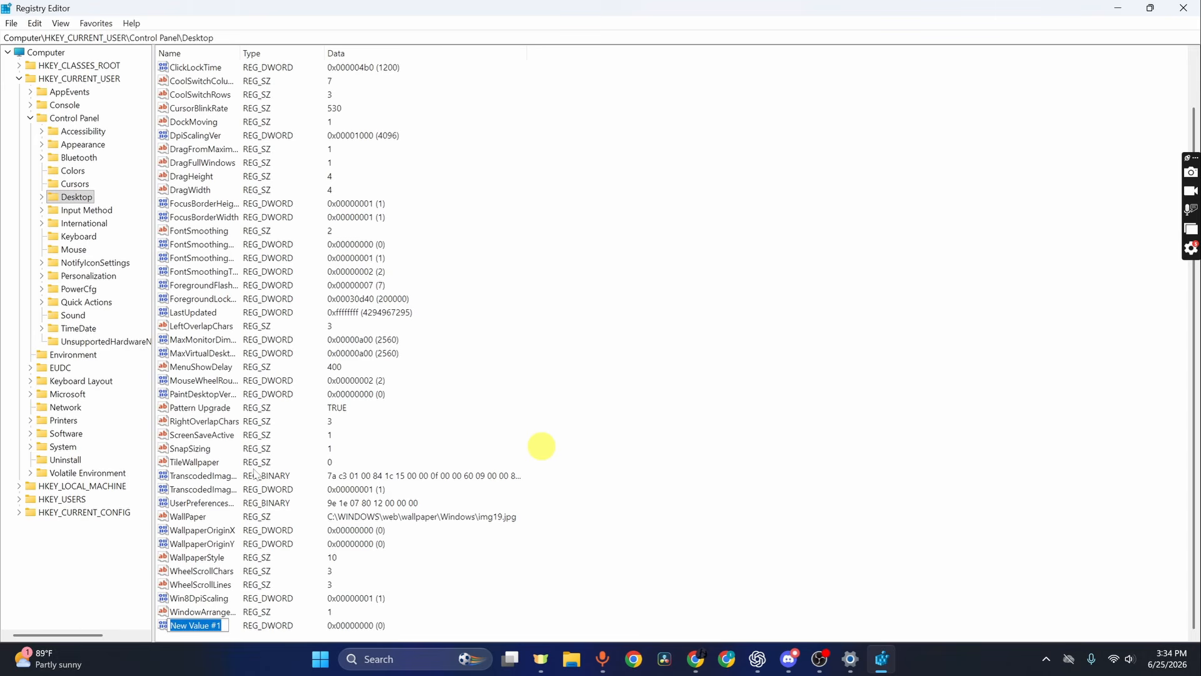
{"action": "type", "text": "L"}
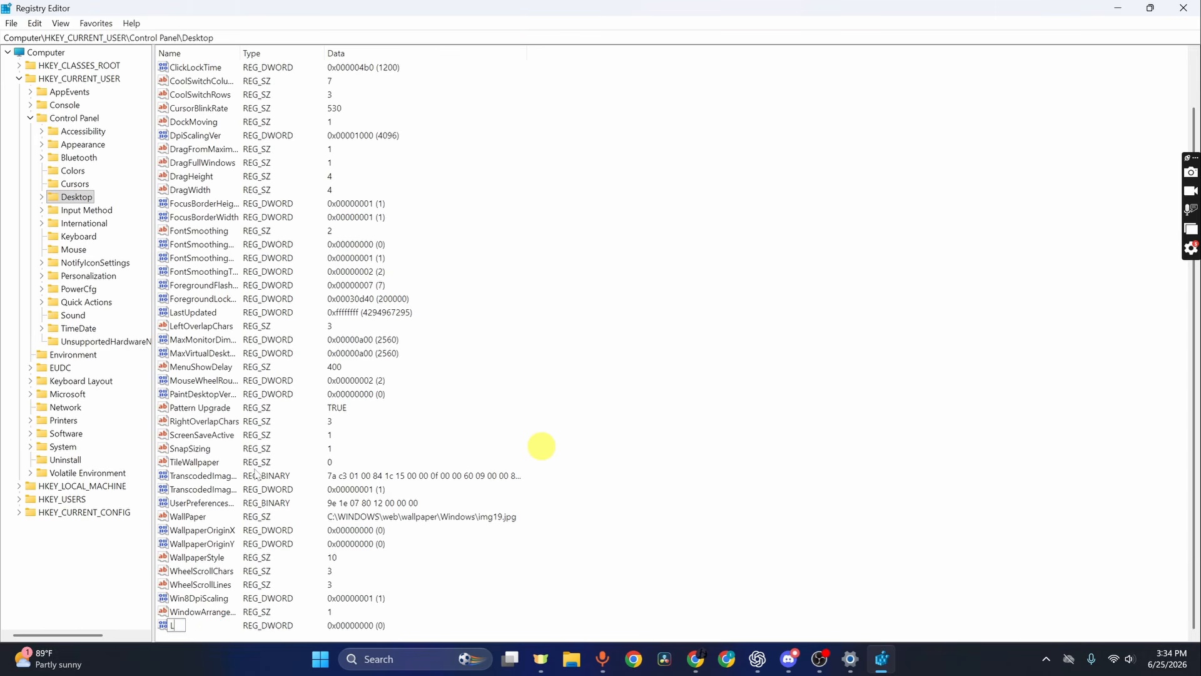
{"action": "type", "text": "ogPixels"}
{"action": "key", "text": "Return"}
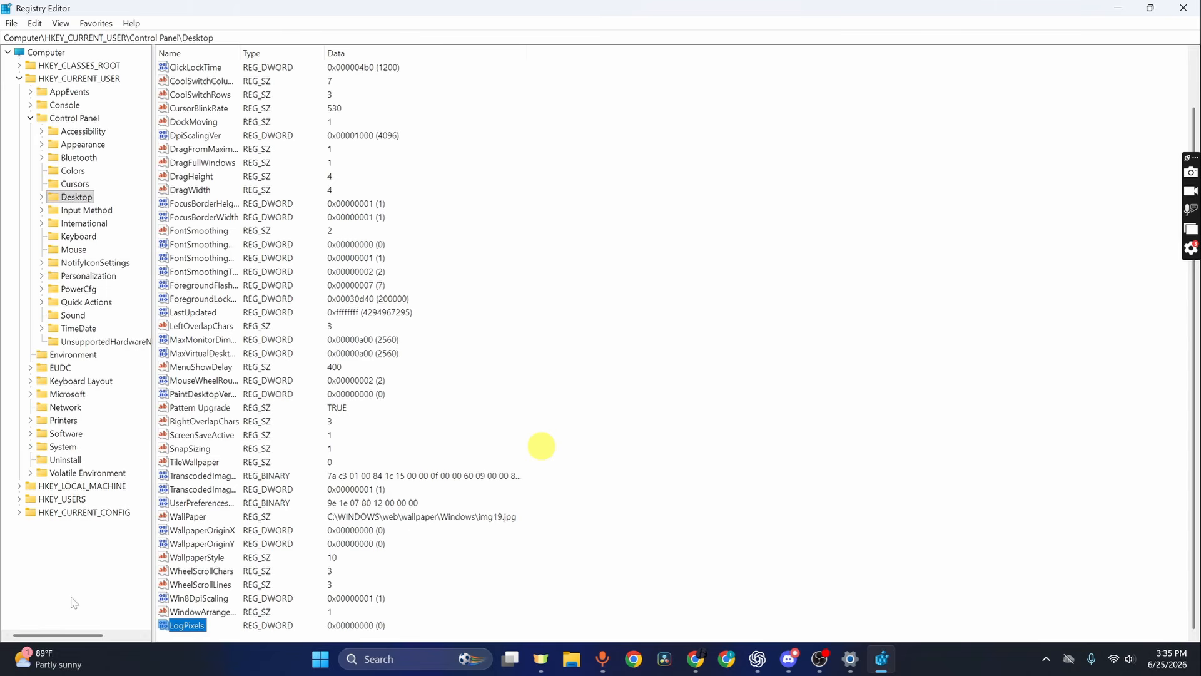
Step: Set the LogPixels value data to hexadecimal 78 and close Registry Editor
{"action": "double_click", "coordinate": [194, 625]}
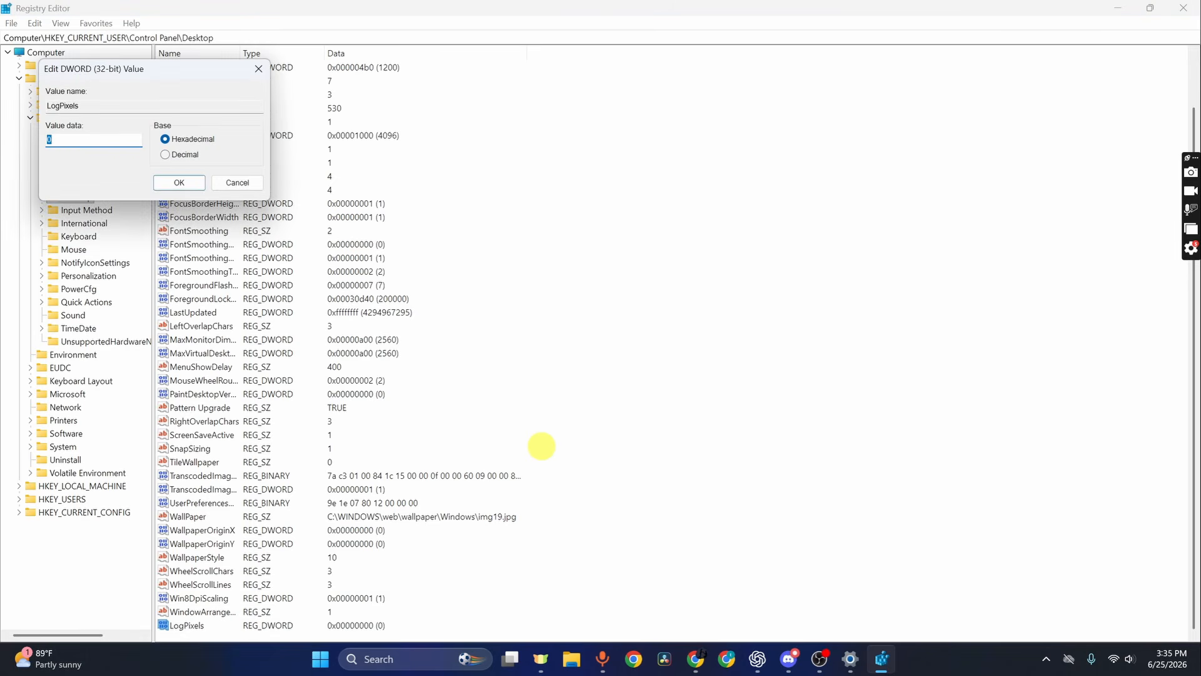
{"action": "type", "text": "0"}
{"action": "key", "text": "BackSpace"}
{"action": "type", "text": "78"}
{"action": "key", "text": "Return"}
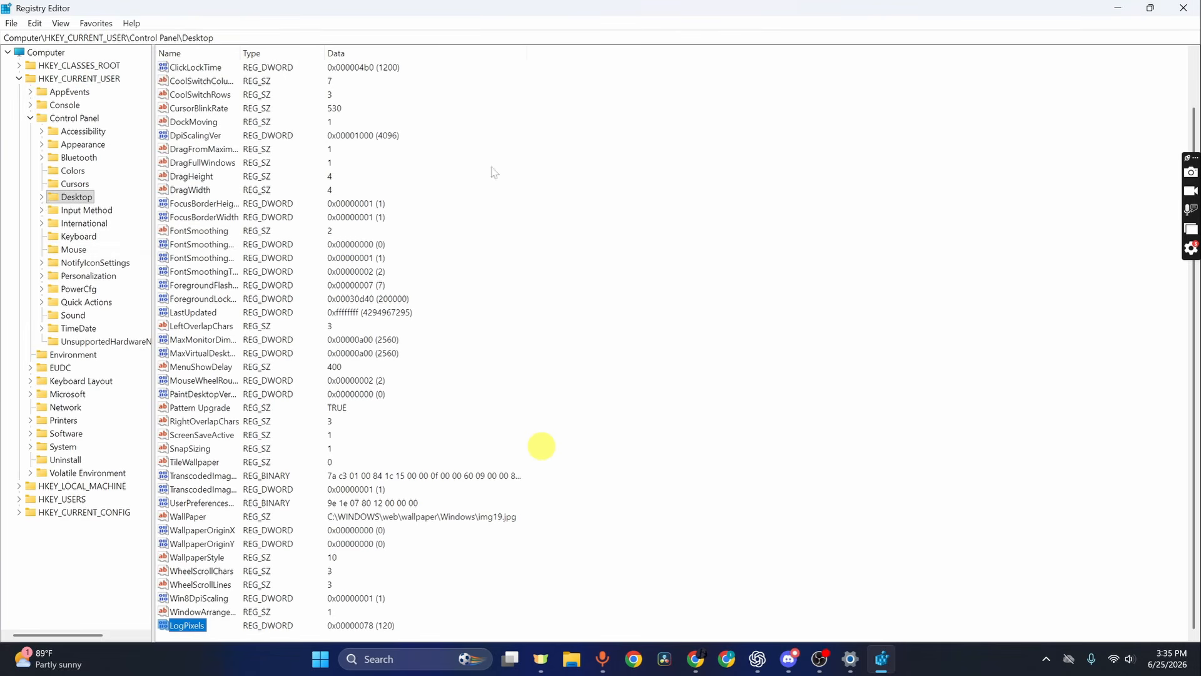
{"action": "left_click", "coordinate": [1187, 7]}
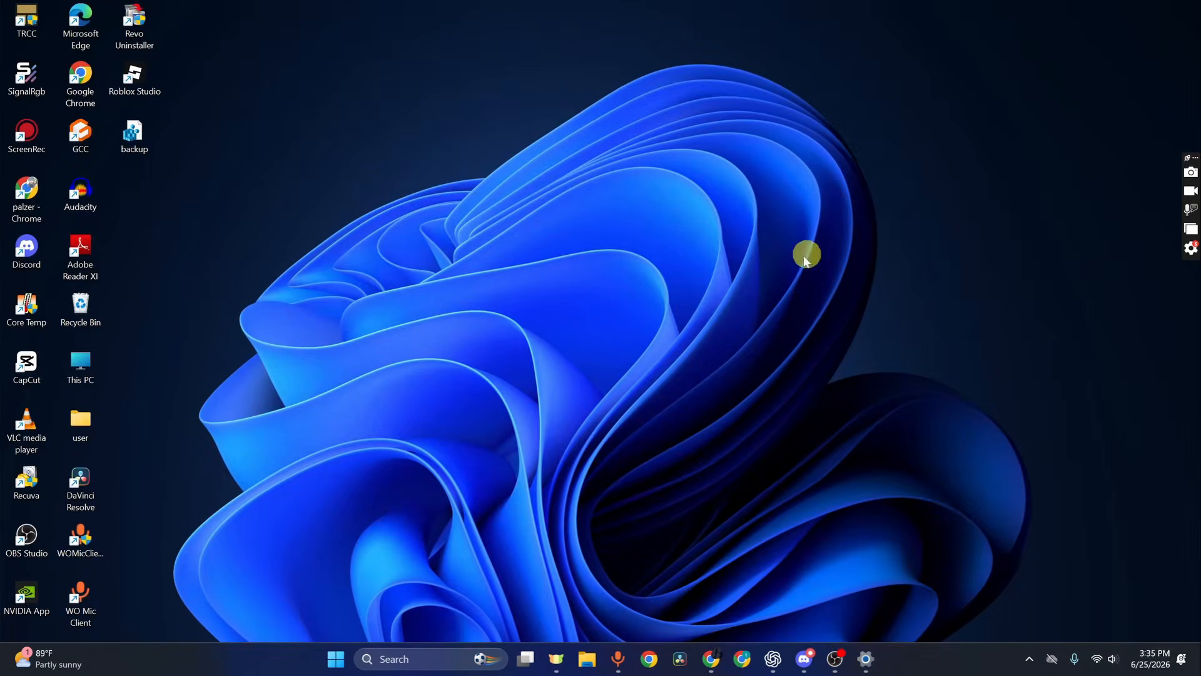